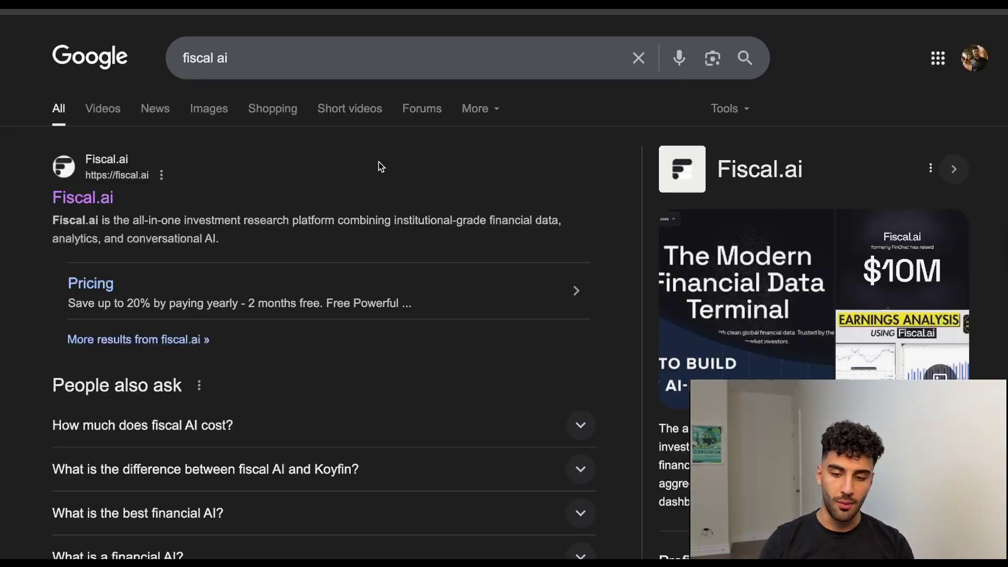
- Enter the Fiscal.ai app from the search results and open the company analysis for Amazon by searching amzn
click(111, 196)
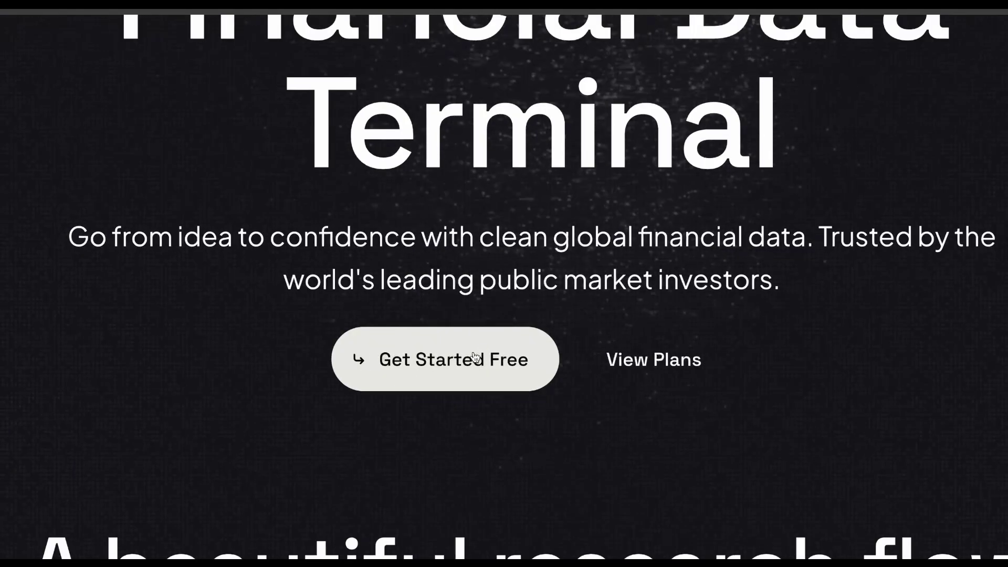
click(473, 358)
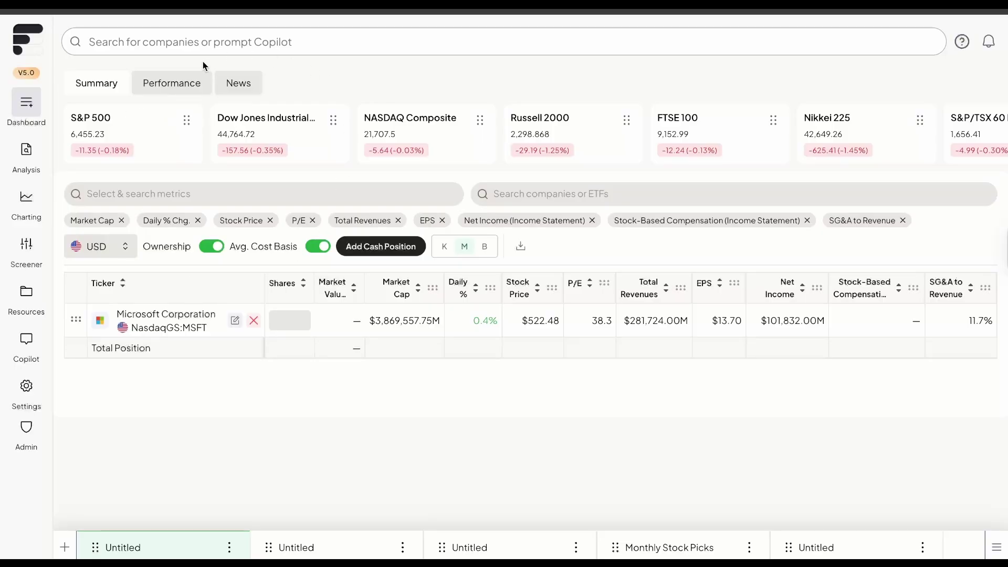
mouse_move(30, 148)
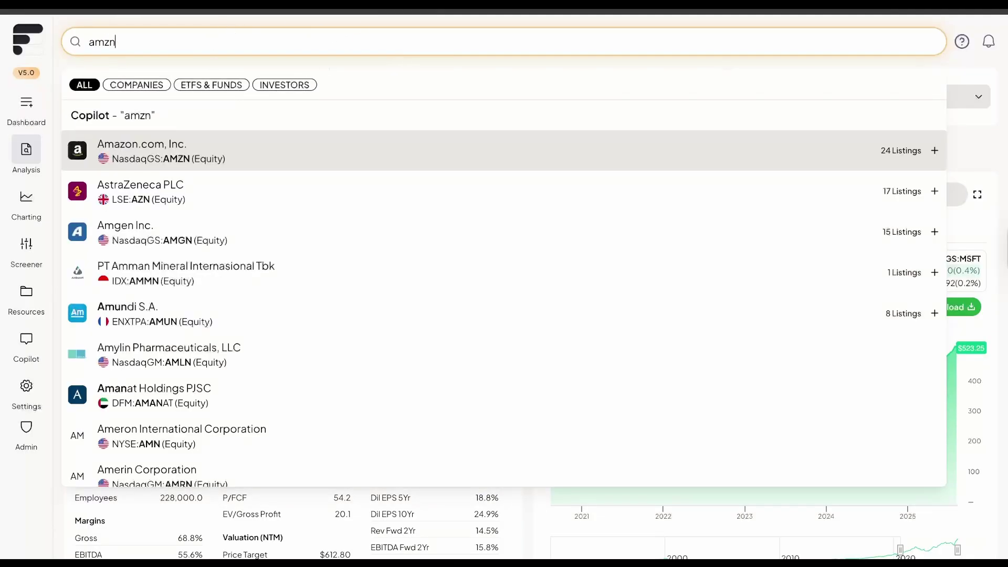
key(Return)
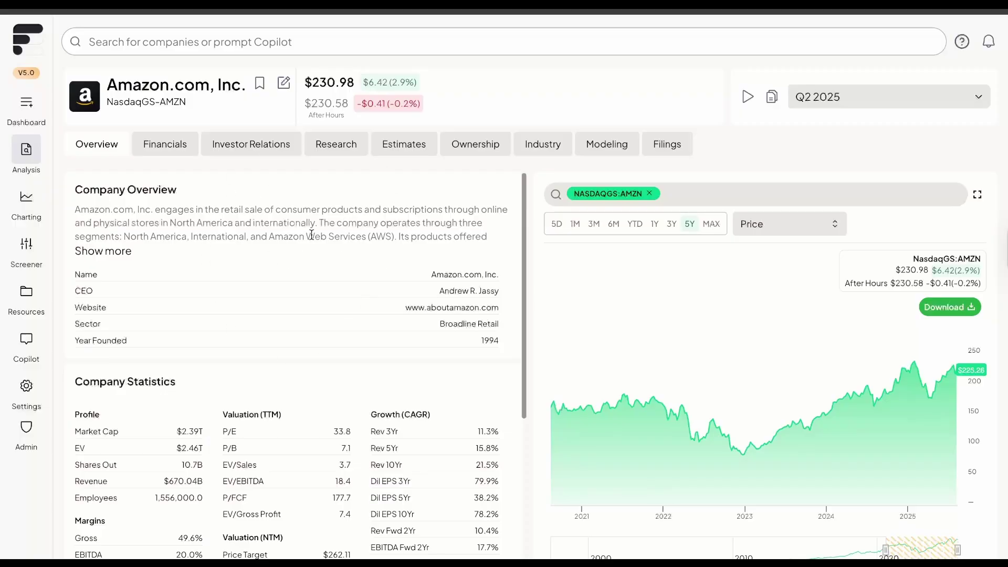
- Review Amazon's overview, from the company statistics on valuation, growth, margins and returns down to the bull and bear arguments
scroll(430, 295, down, 3)
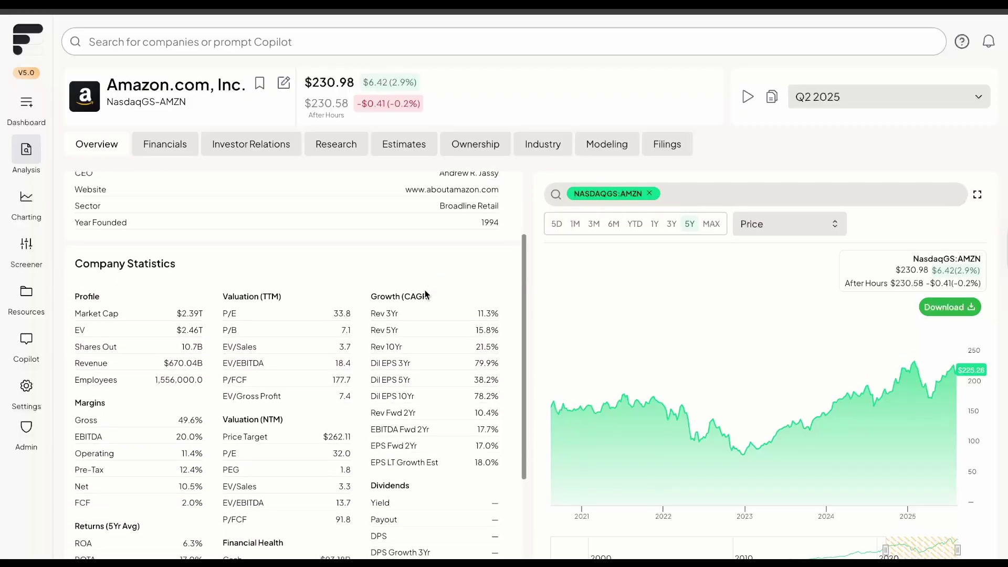
scroll(398, 323, down, 2)
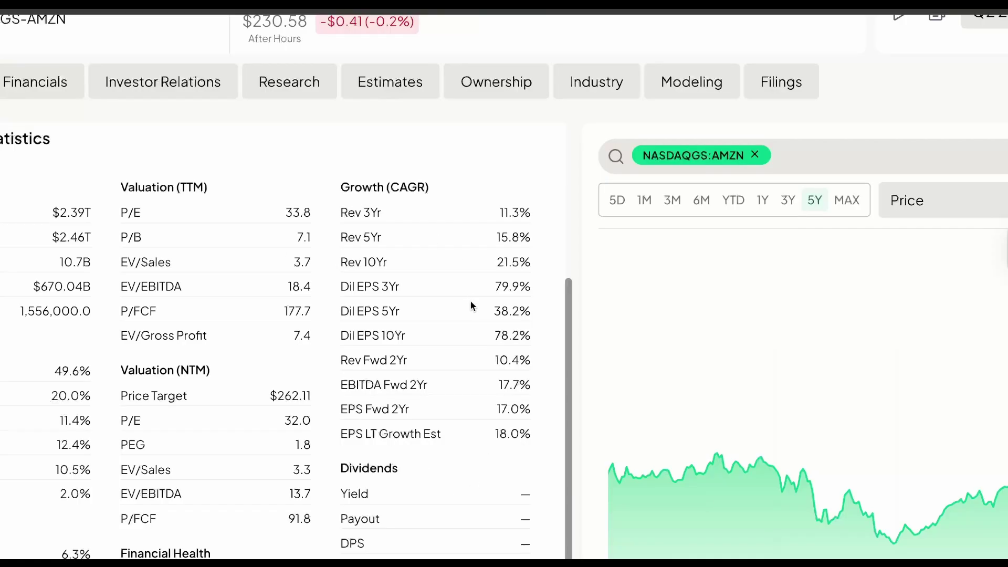
scroll(444, 381, down, 1)
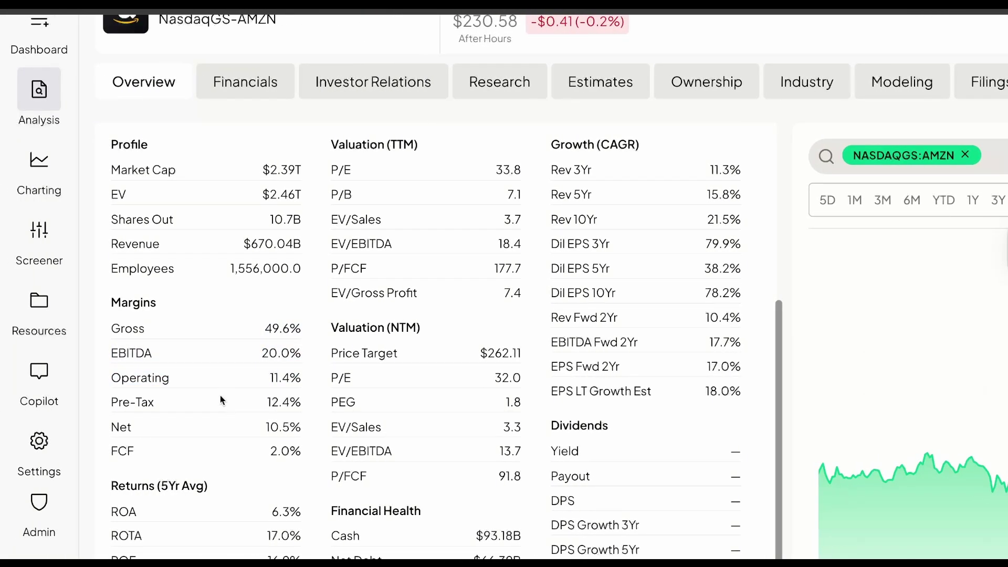
scroll(220, 400, down, 1)
scroll(470, 480, down, 2)
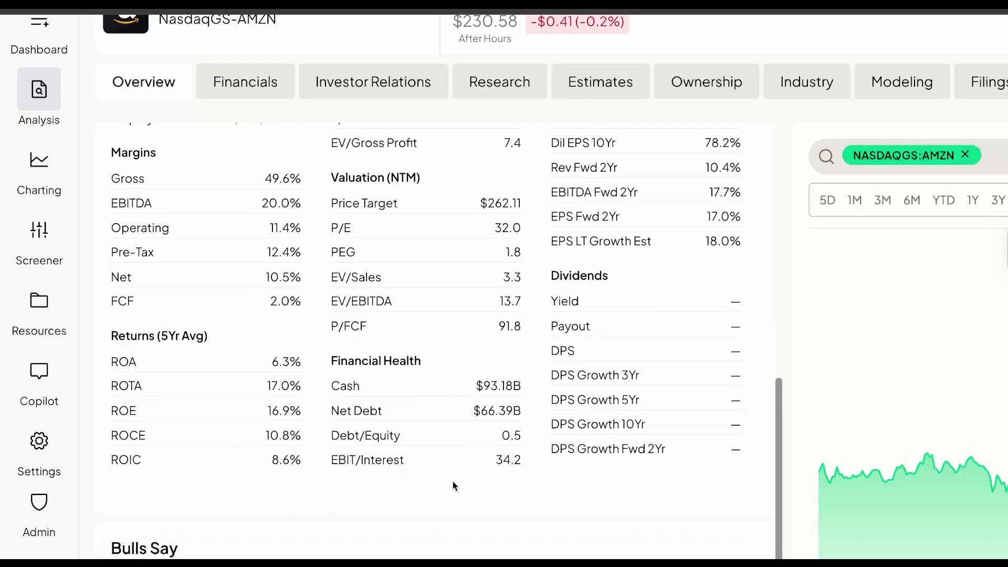
scroll(215, 391, down, 3)
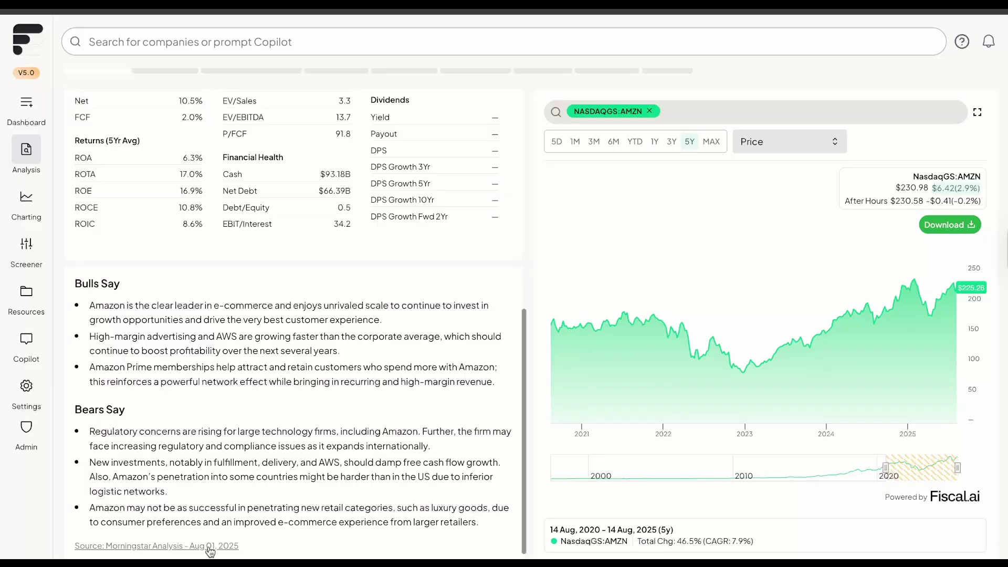
scroll(621, 330, up, 1)
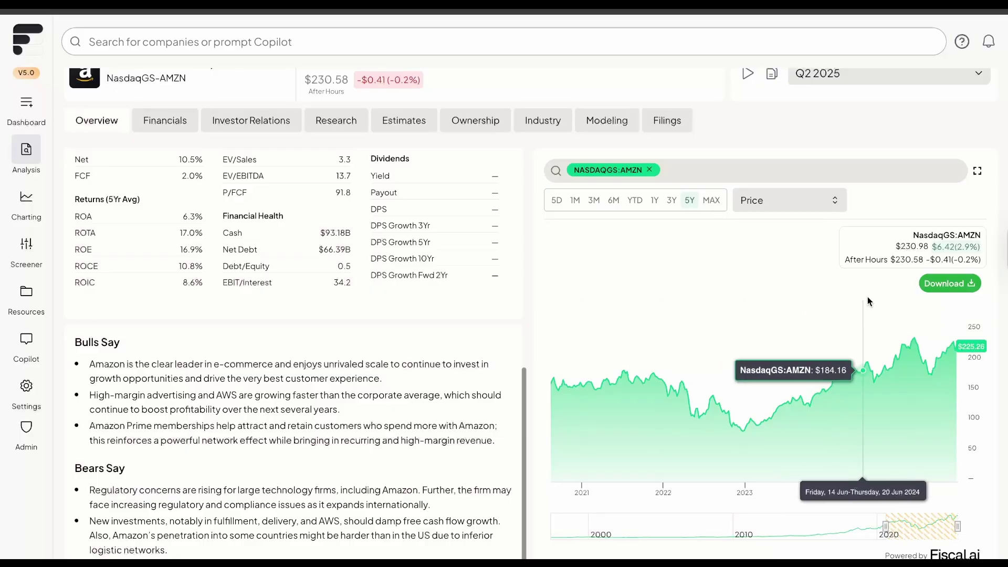
- View Amazon's chart as Drawdowns, and as % Chg over the 1Y and 5Y ranges
click(805, 201)
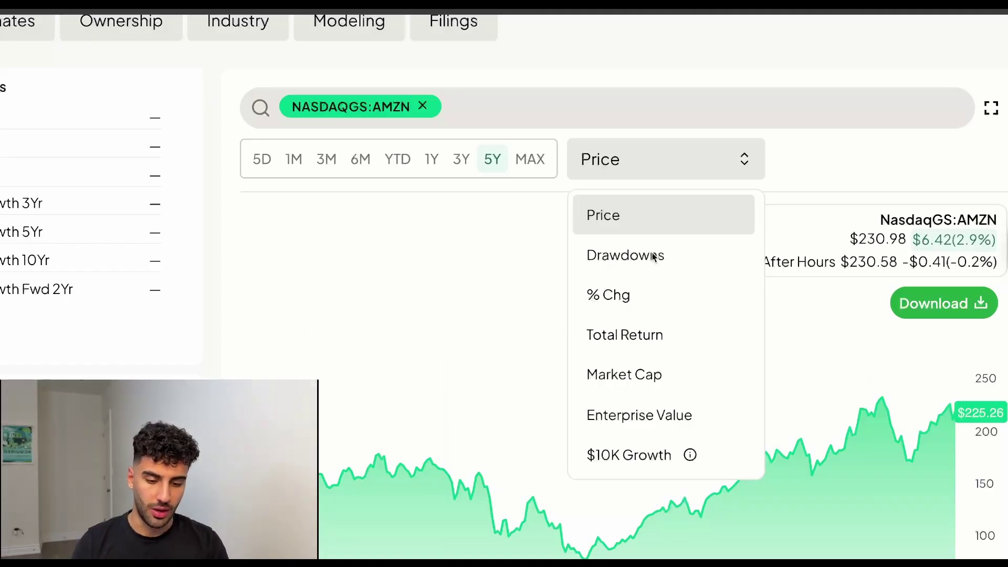
click(630, 255)
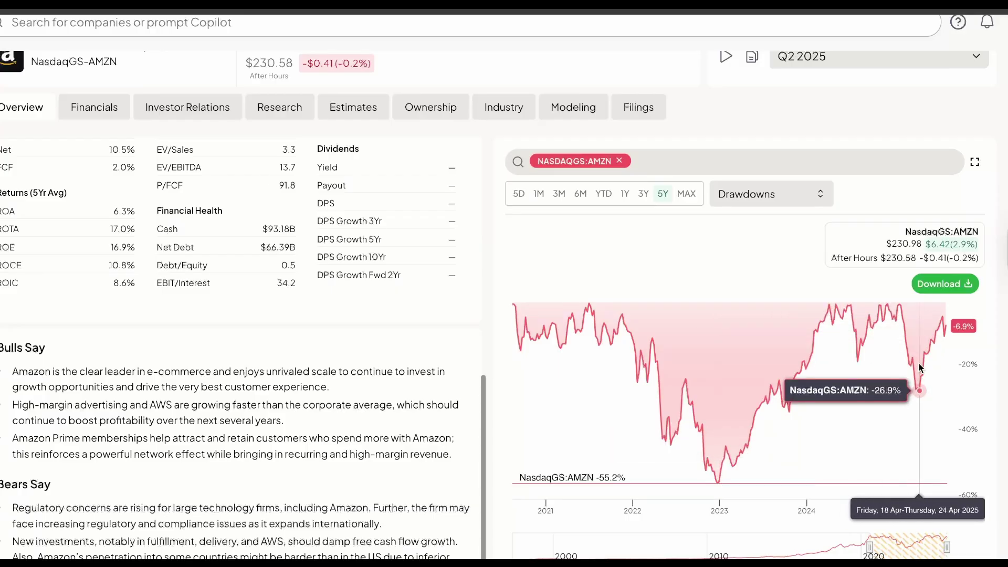
click(767, 202)
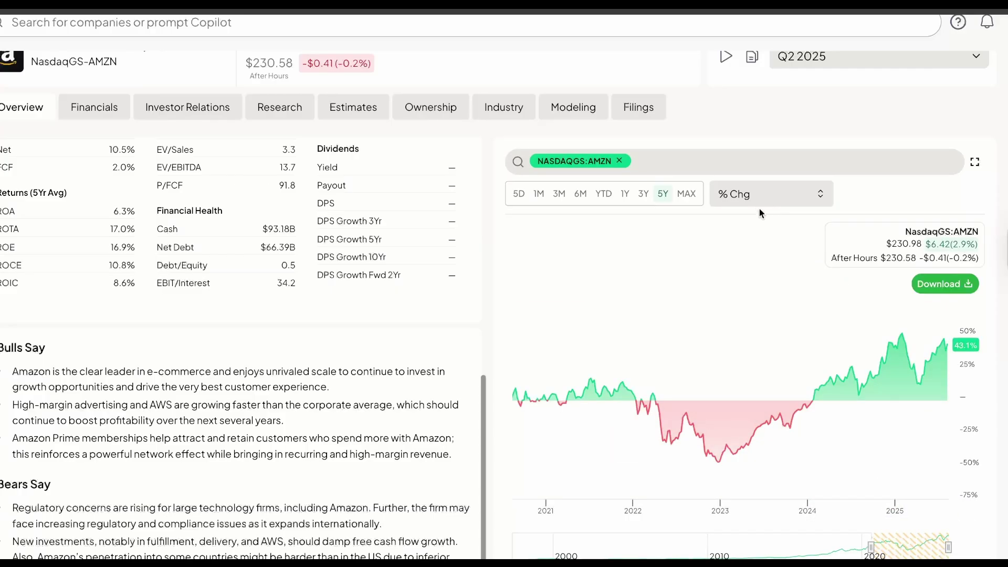
click(642, 193)
click(619, 195)
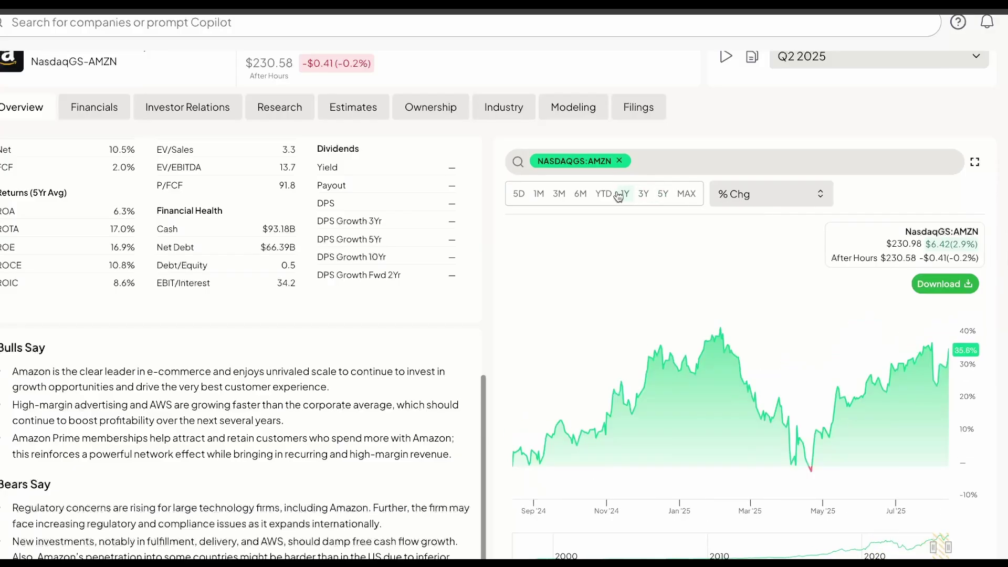
click(645, 194)
- View Amazon's chart as Total Return, and as $10K Growth over the 3Y and 1Y ranges
click(772, 196)
click(760, 300)
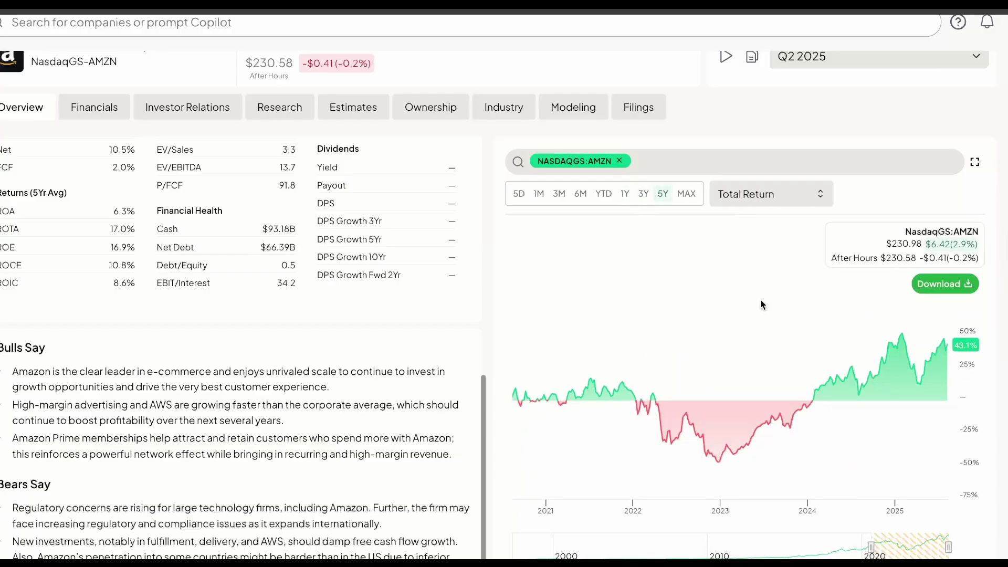
click(759, 200)
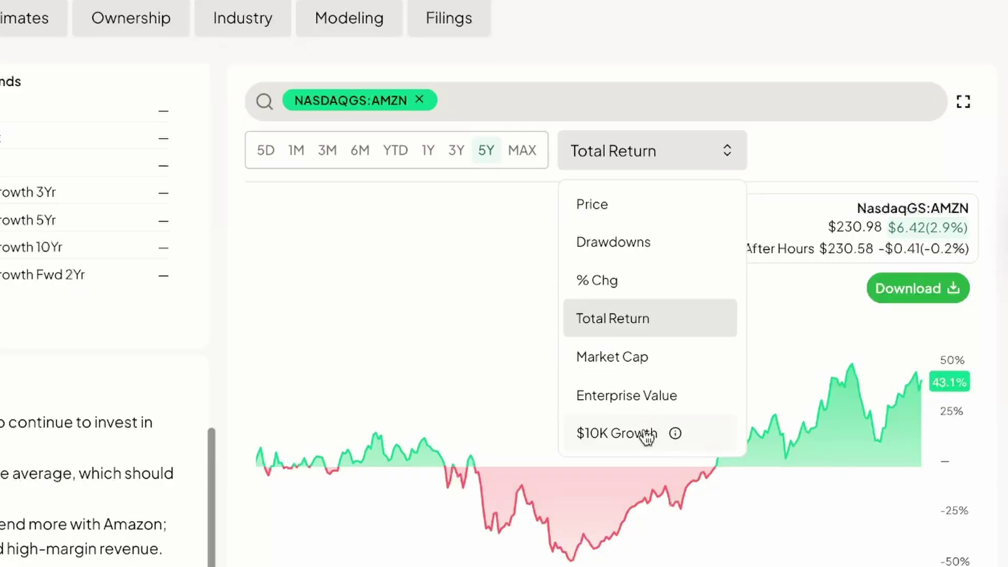
click(617, 433)
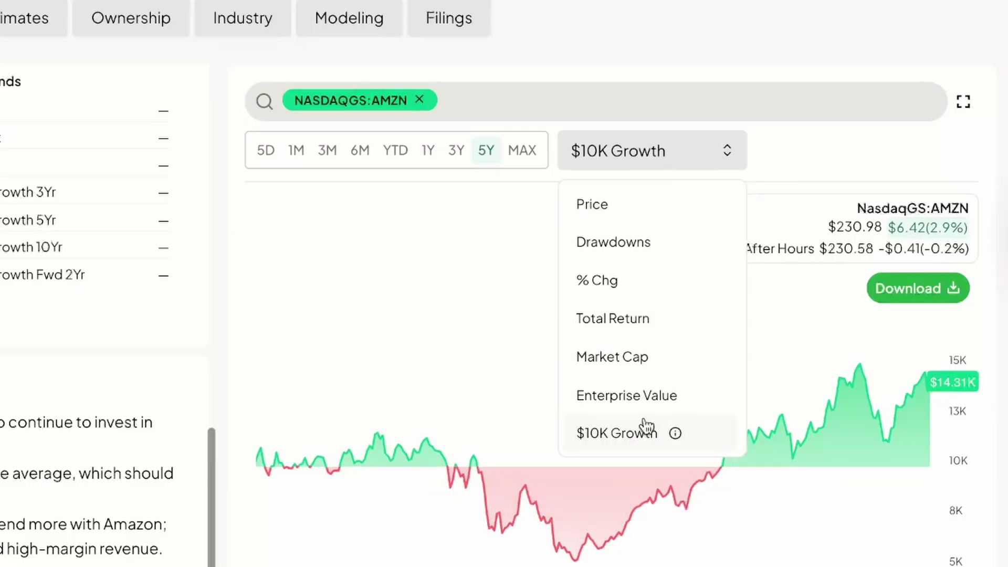
click(457, 150)
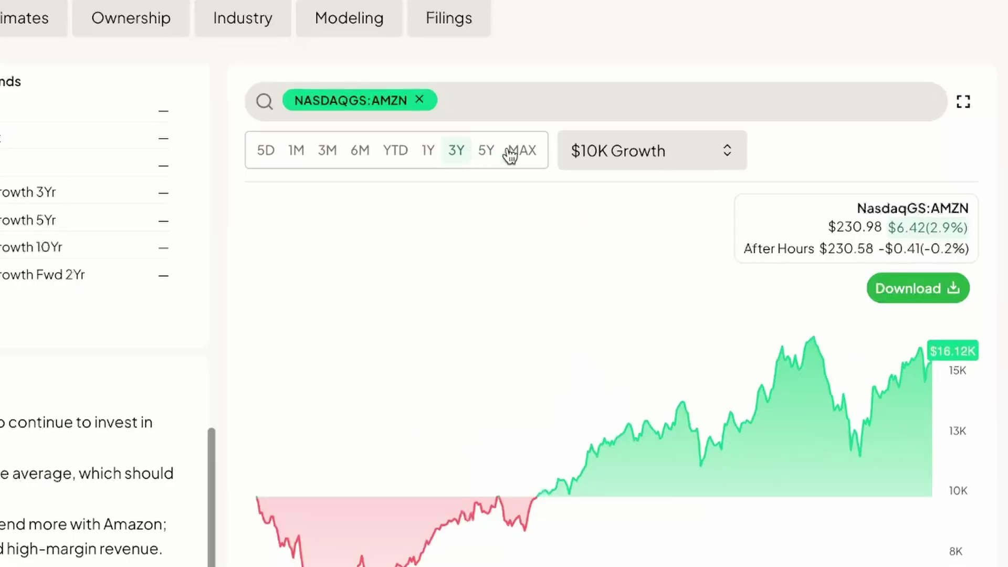
click(429, 151)
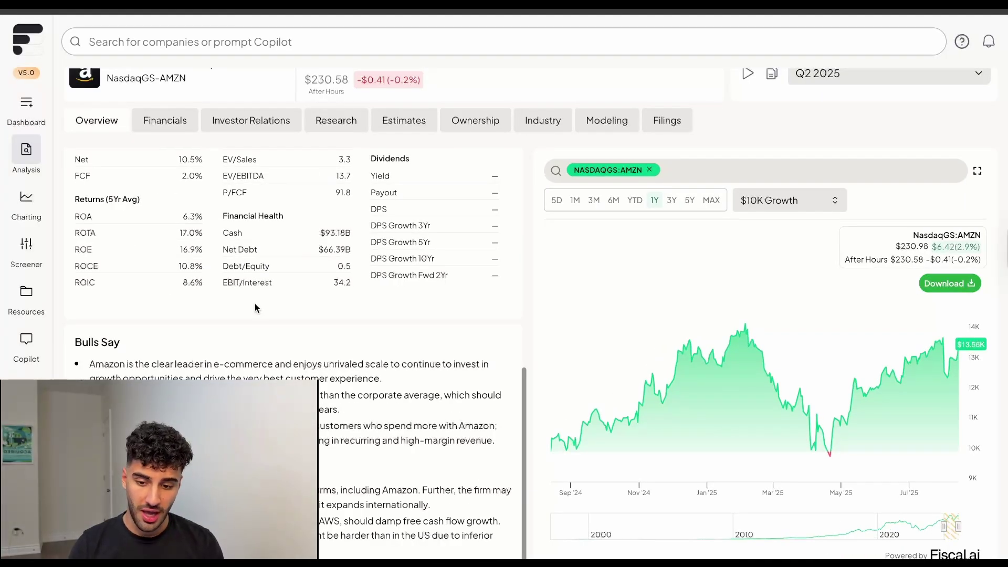
- Open Amazon's financials and chart Total Revenues from the income statement
scroll(254, 309, up, 5)
click(175, 124)
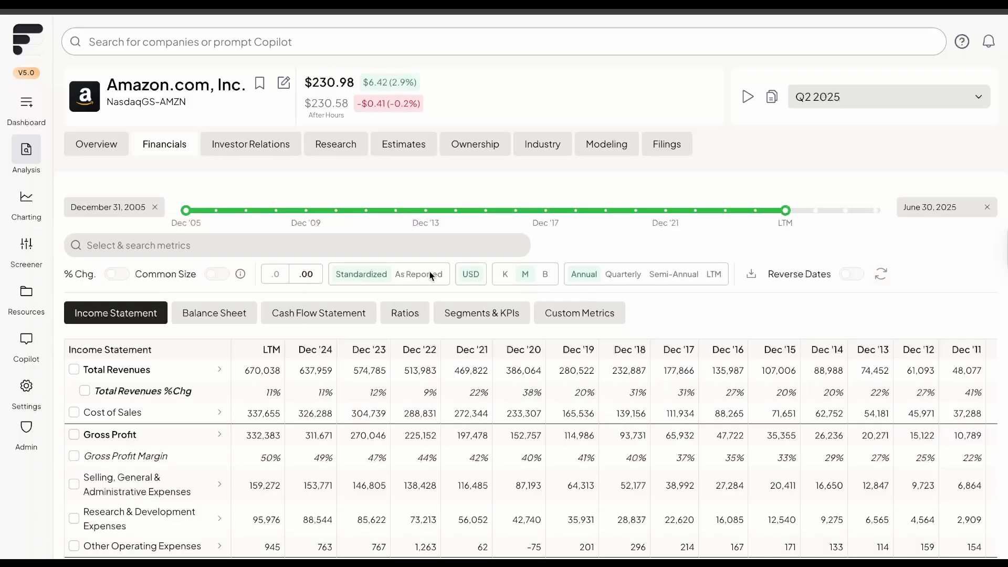
scroll(248, 235, down, 1)
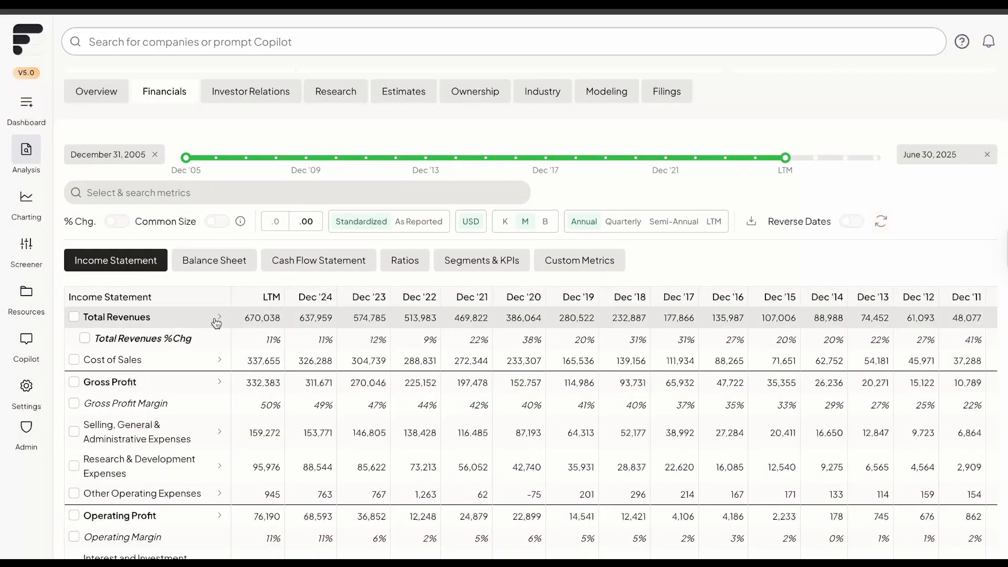
click(152, 319)
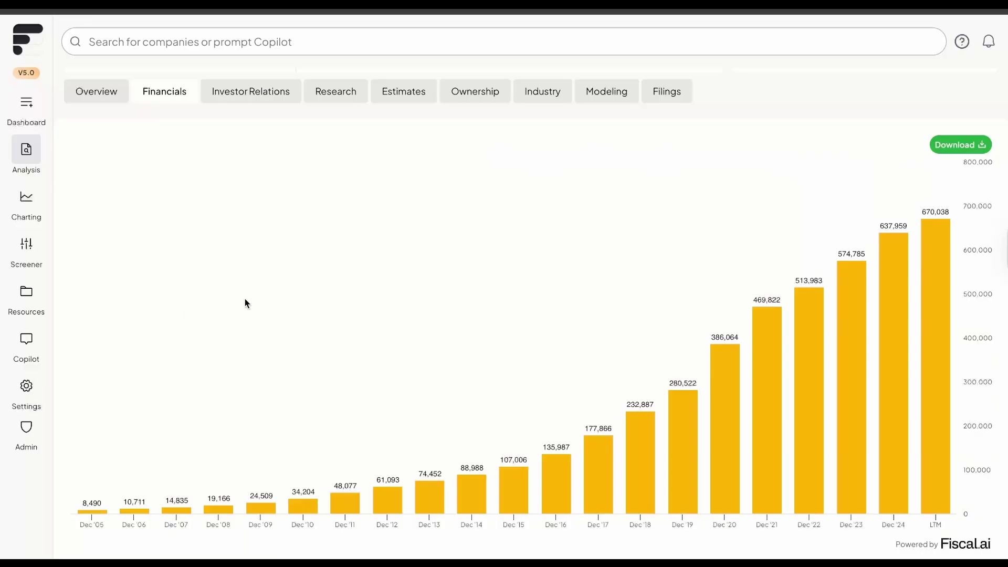
- Preview Total Revenues as a line chart and switch it back to a bar chart
scroll(759, 244, down, 3)
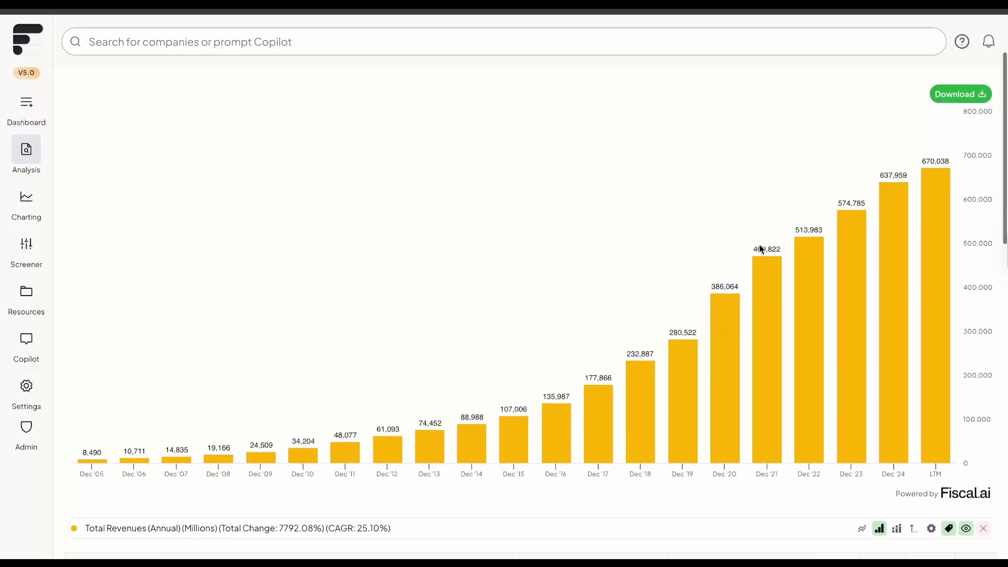
click(862, 455)
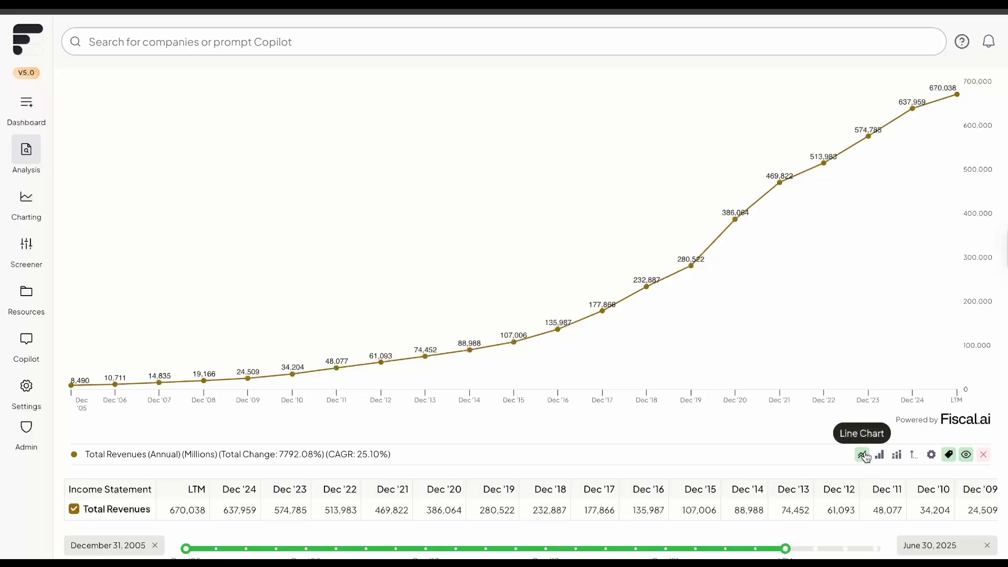
click(880, 455)
- Replace Total Revenues in the chart with Selling, General & Administrative and Research & Development Expenses, shown as stacked bars
scroll(902, 398, down, 1)
scroll(902, 398, down, 6)
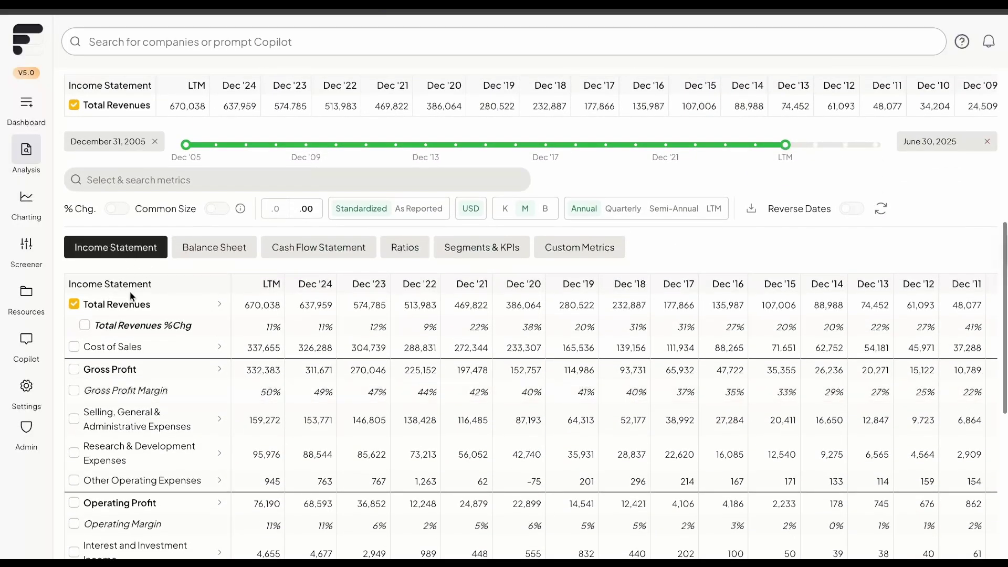
scroll(133, 288, down, 3)
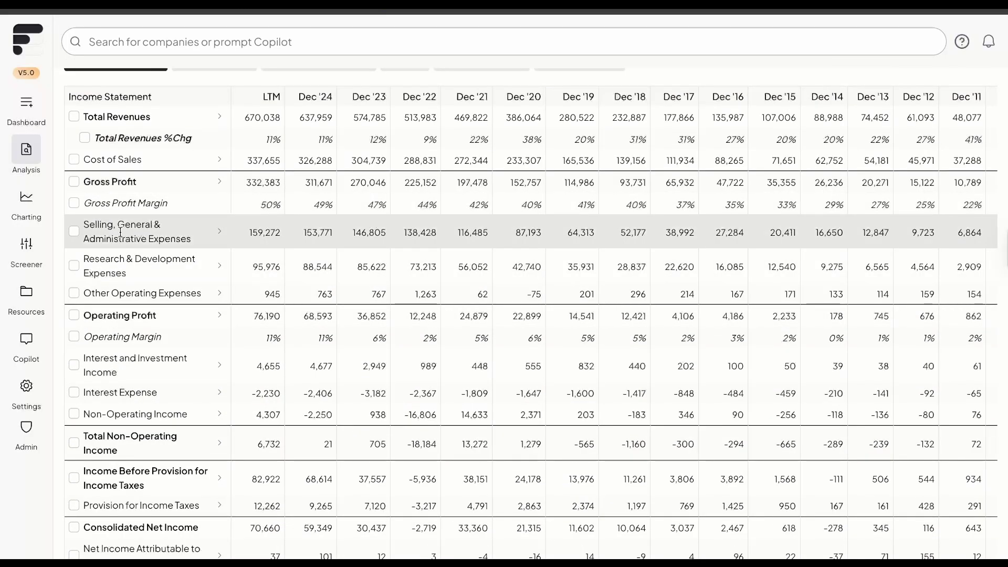
click(120, 232)
click(130, 266)
scroll(547, 168, up, 10)
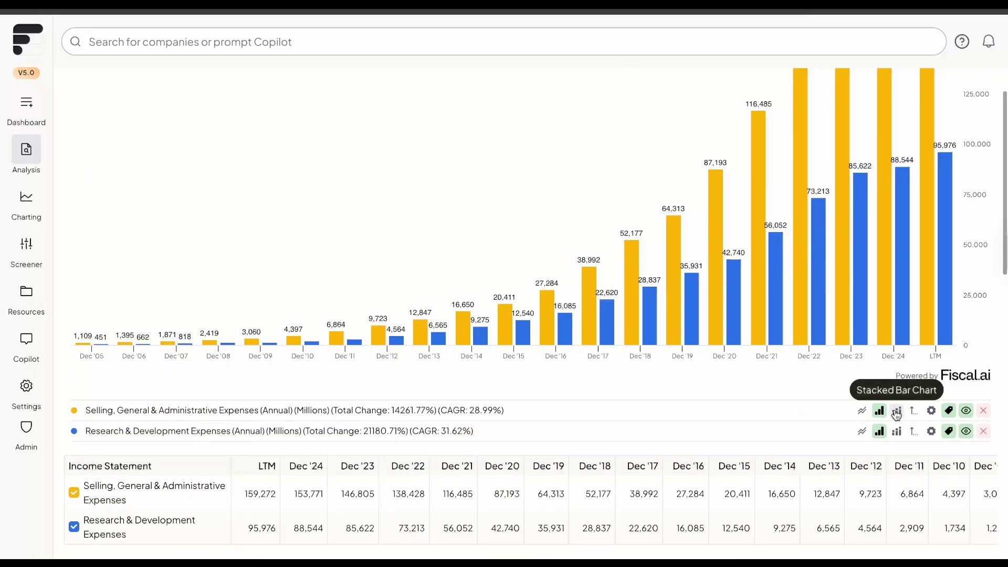
click(896, 412)
scroll(912, 249, up, 2)
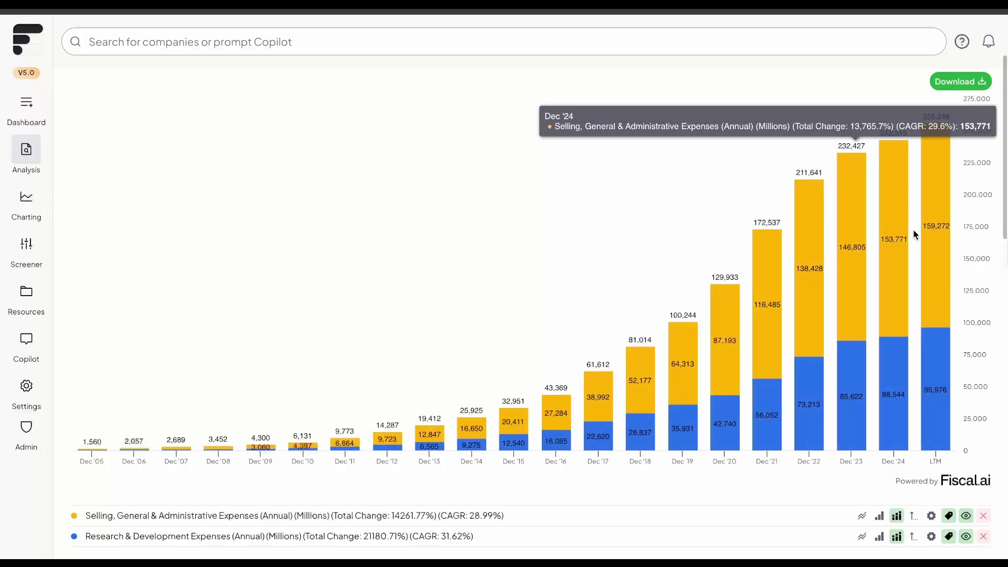
- Switch the financials' period to Quarterly and then LTM, and display the figures in billions
scroll(915, 234, down, 2)
scroll(763, 441, down, 2)
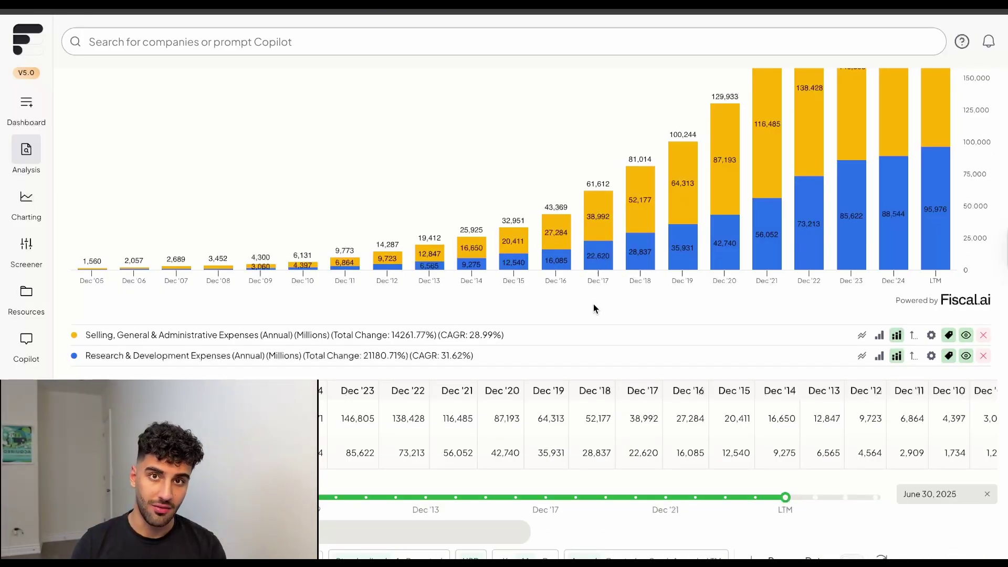
scroll(593, 308, down, 5)
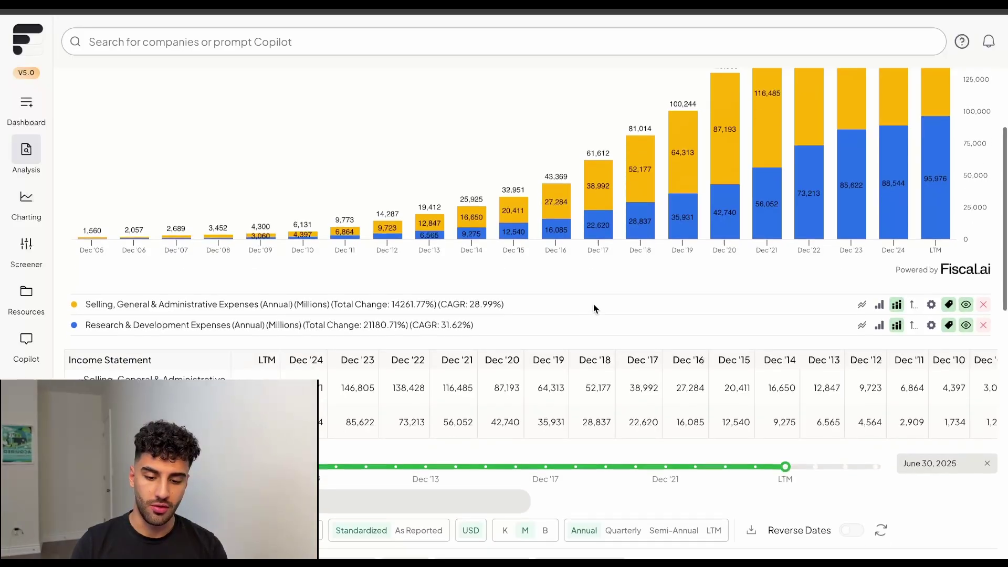
click(624, 295)
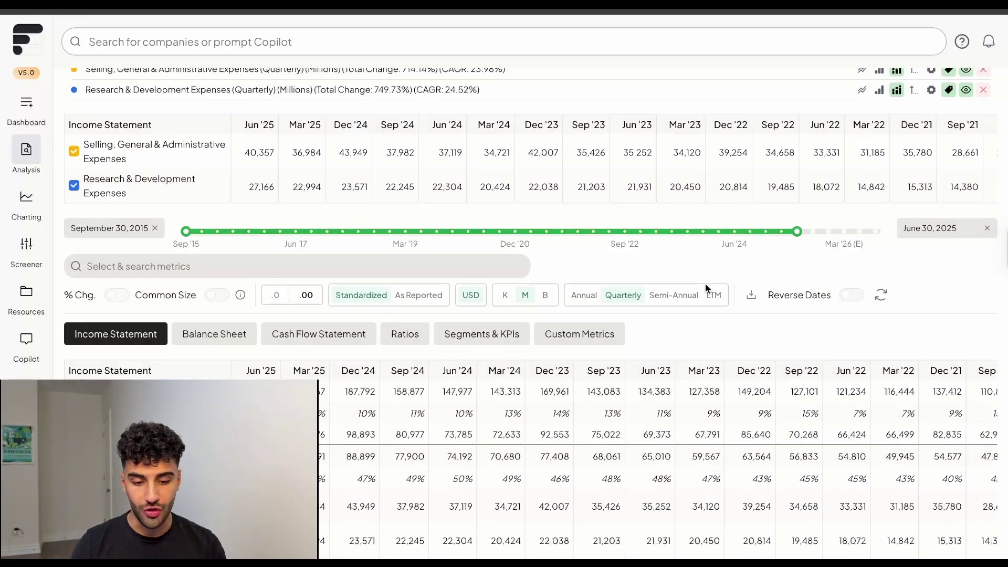
scroll(735, 279, up, 10)
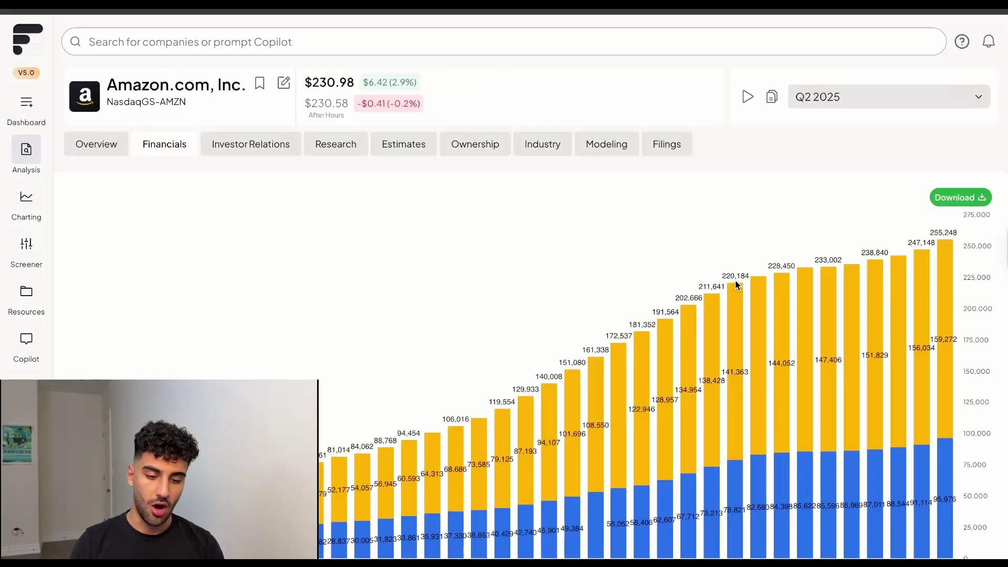
scroll(736, 278, down, 5)
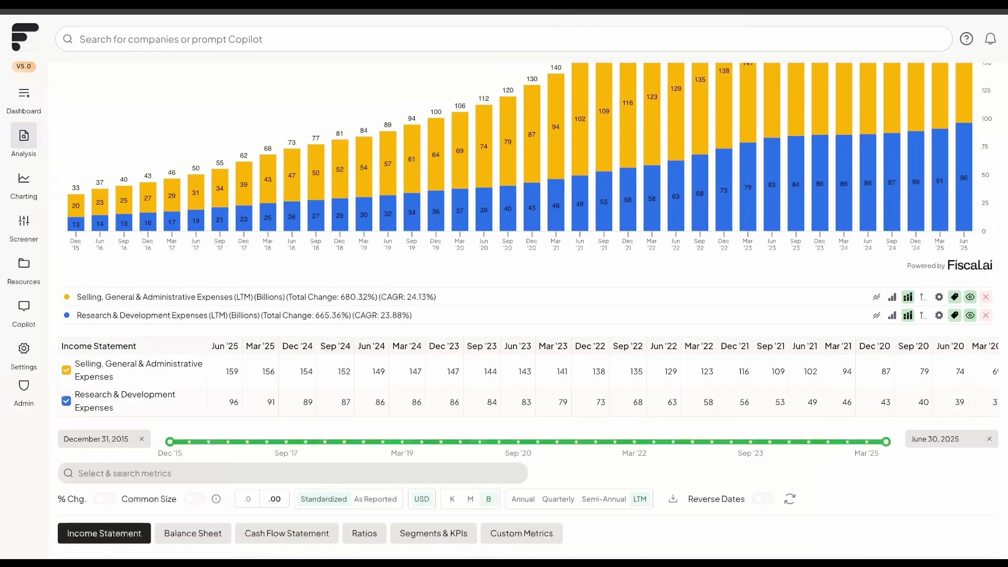
- Start the date range at June 30, 2020, and preview the As Reported figures before returning to Standardized
drag(166, 443, 505, 447)
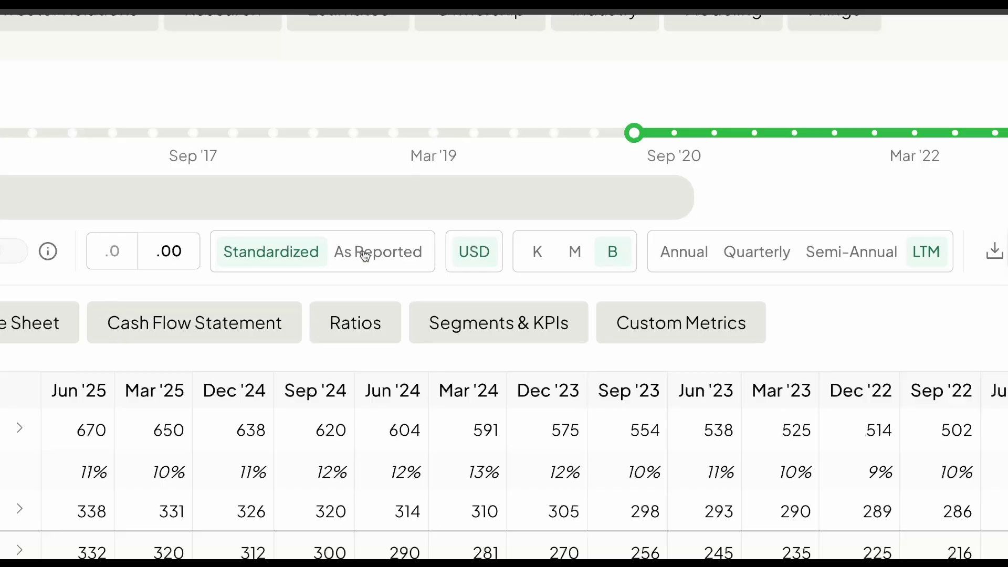
click(366, 256)
click(284, 257)
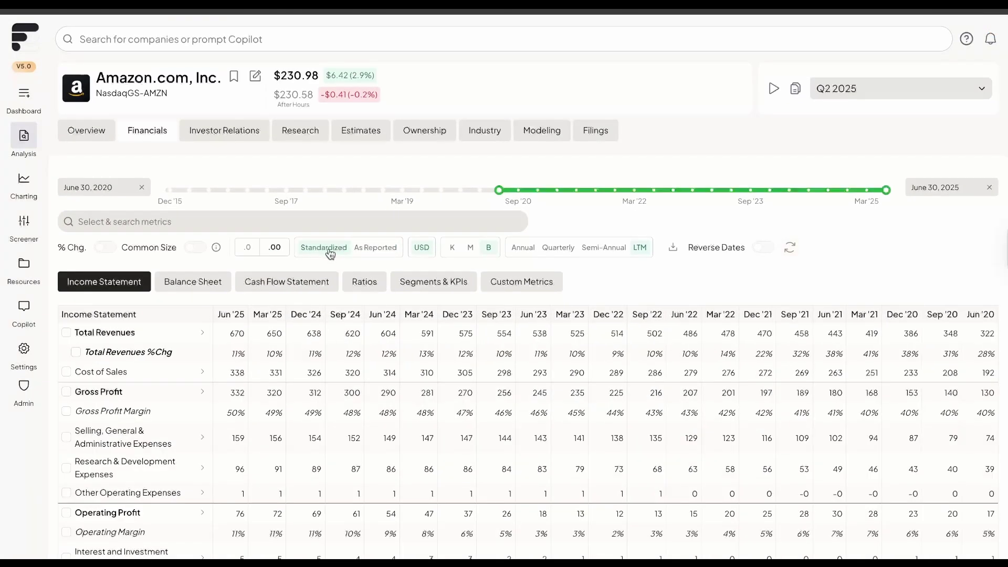
- Preview the As Reported income statement, return to Standardized, and expand the Cost of Sales and Gross Profit rows
click(374, 251)
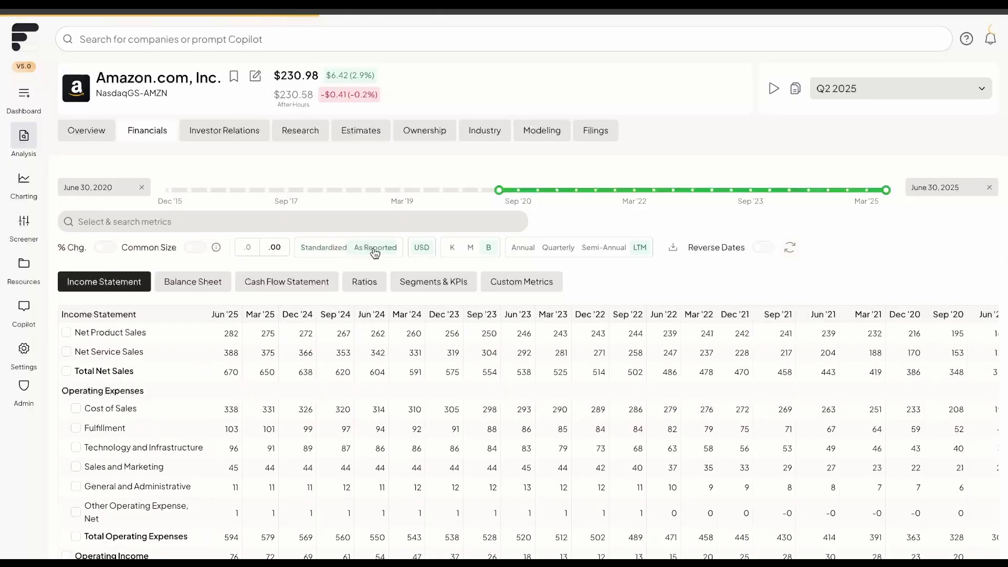
scroll(315, 263, down, 1)
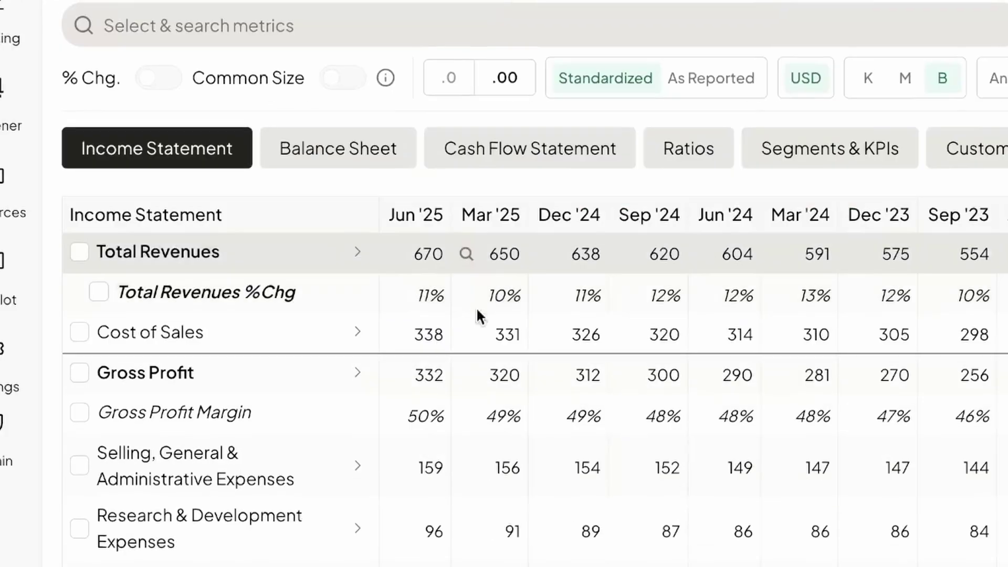
click(357, 336)
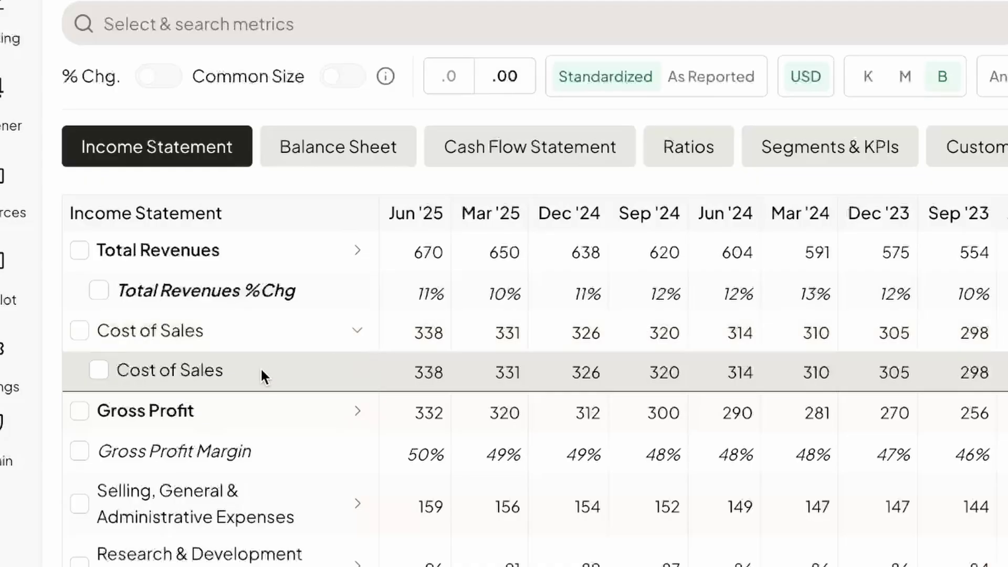
click(359, 411)
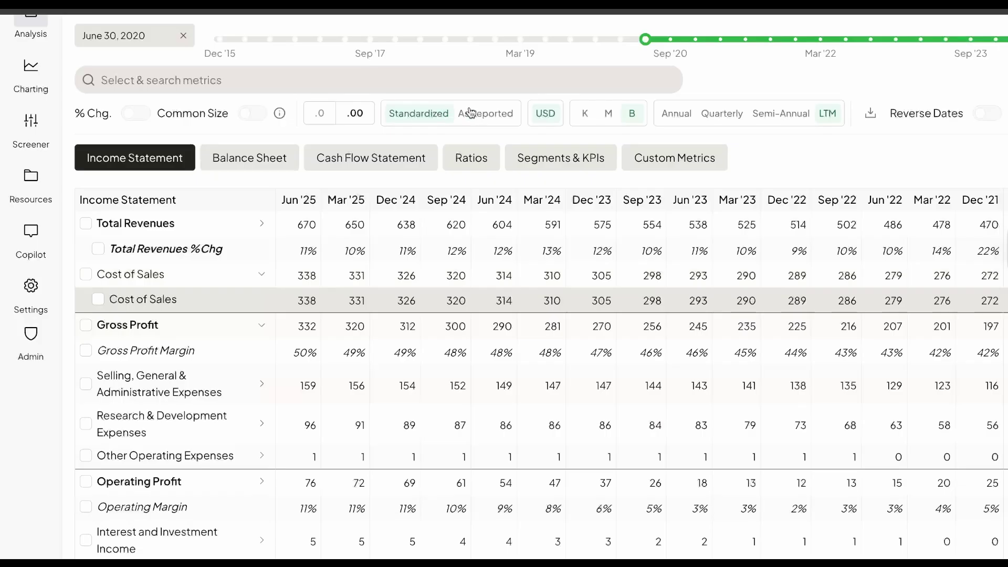
- Switch the income statement to As Reported and open the source filing page behind the Jun '25 Net Product Sales figure
click(470, 113)
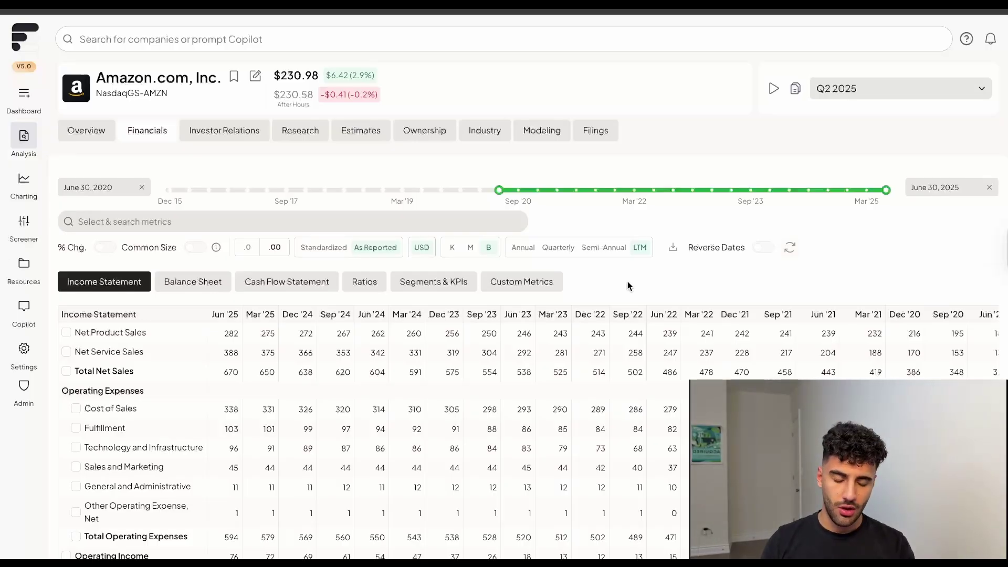
scroll(627, 285, down, 1)
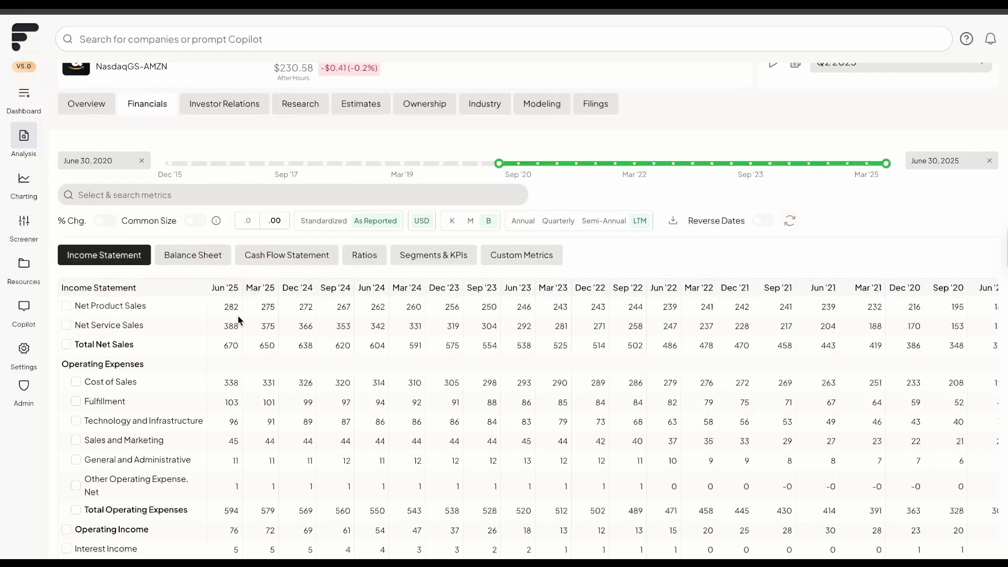
mouse_move(215, 310)
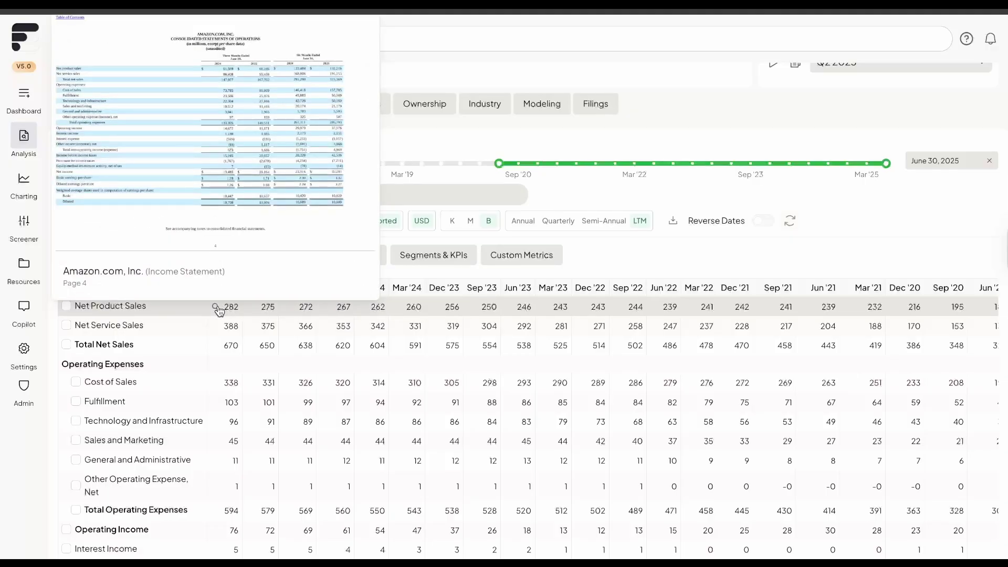
click(217, 310)
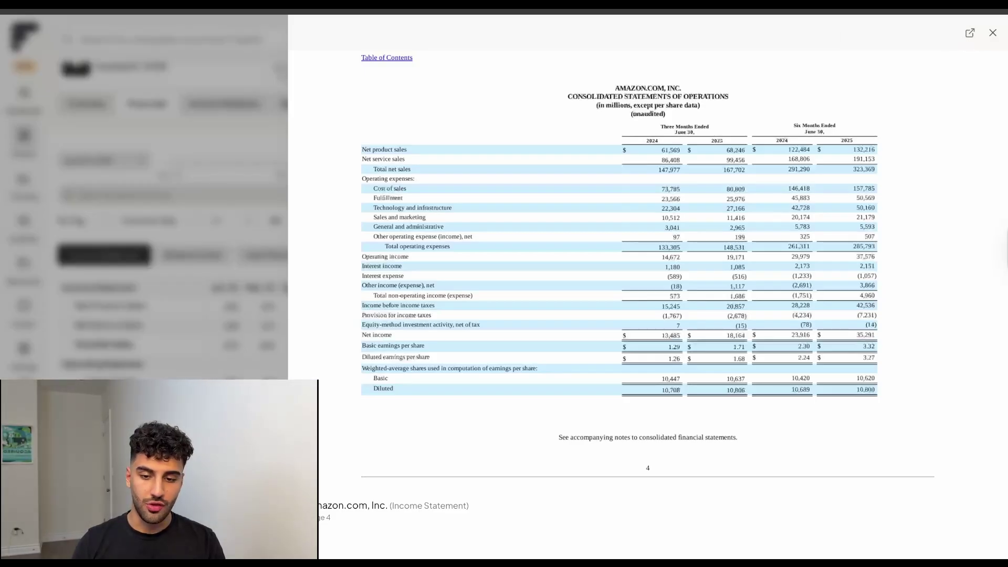
click(970, 33)
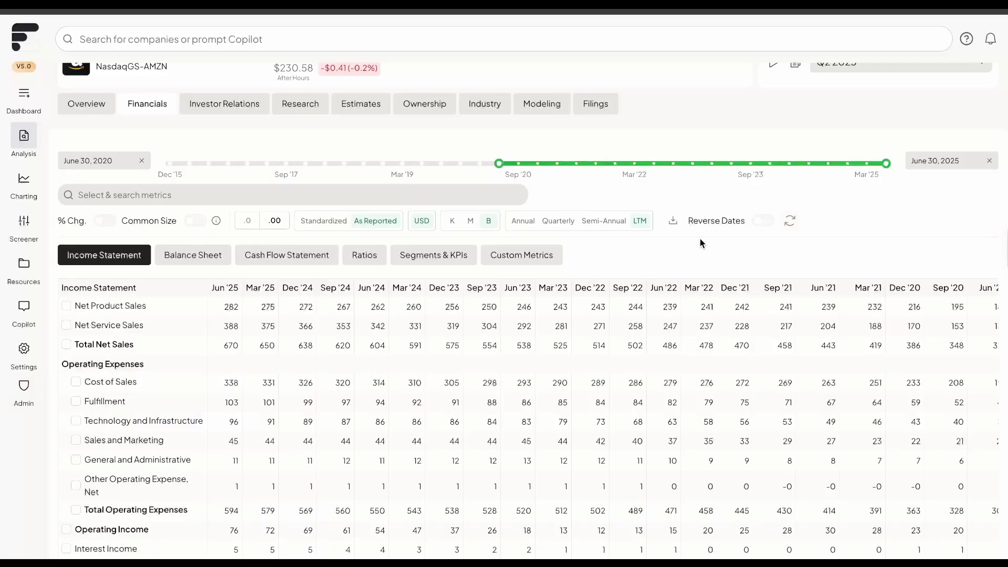
- Copy the As Reported income statement table through the export options
click(672, 221)
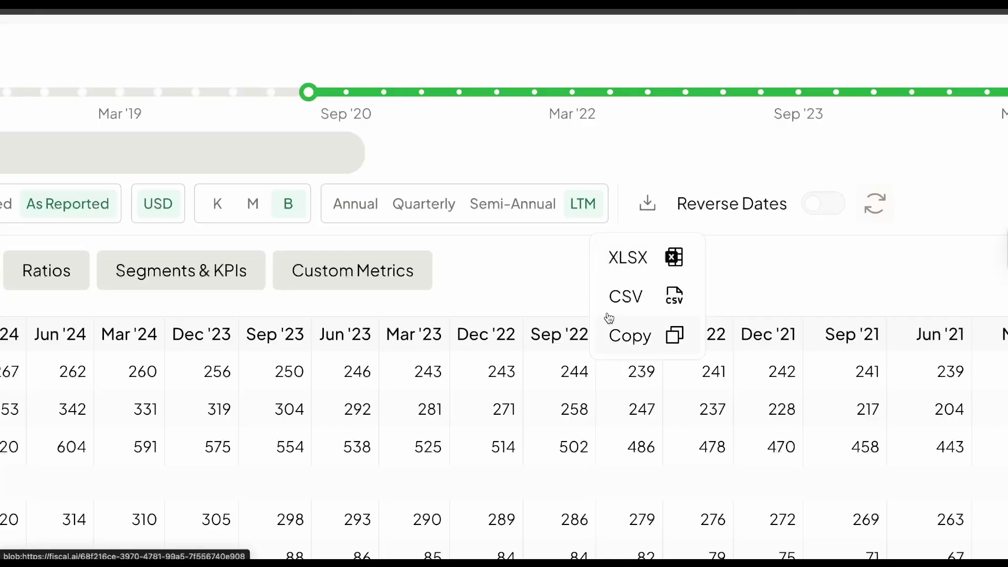
click(637, 334)
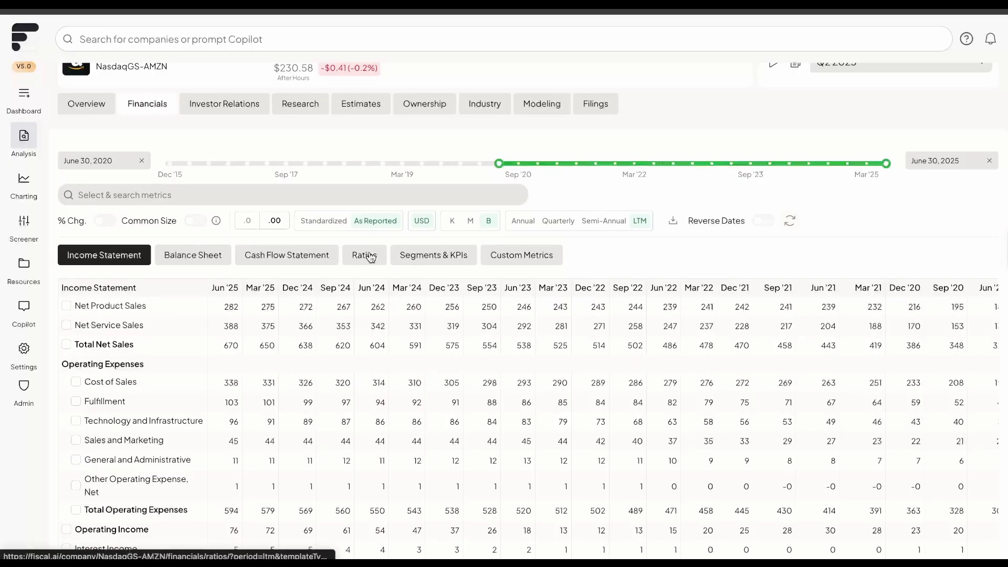
- Open Amazon's ratios, look over the trailing valuation figures, and collapse the ratio sections
click(370, 257)
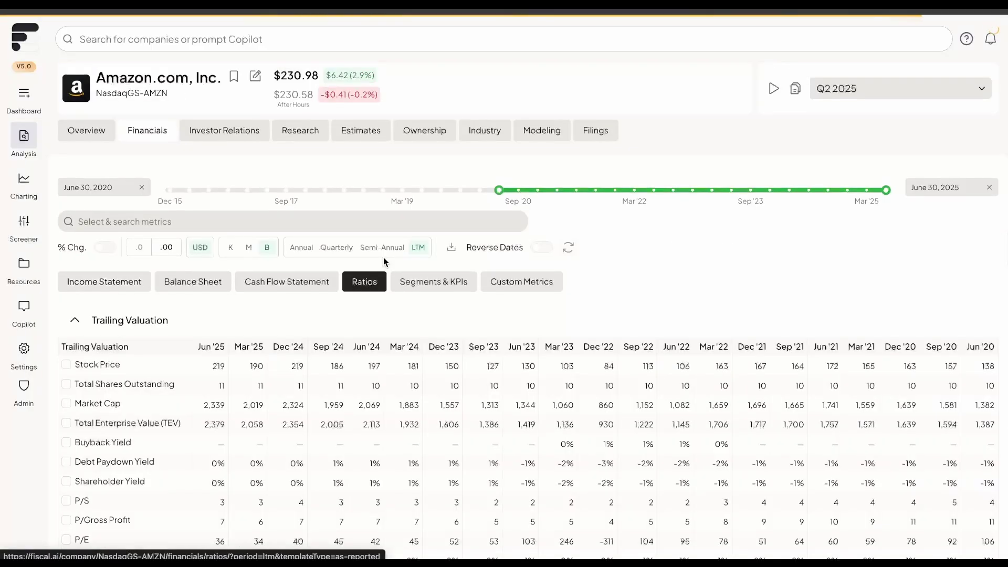
scroll(383, 295, down, 1)
scroll(385, 295, down, 3)
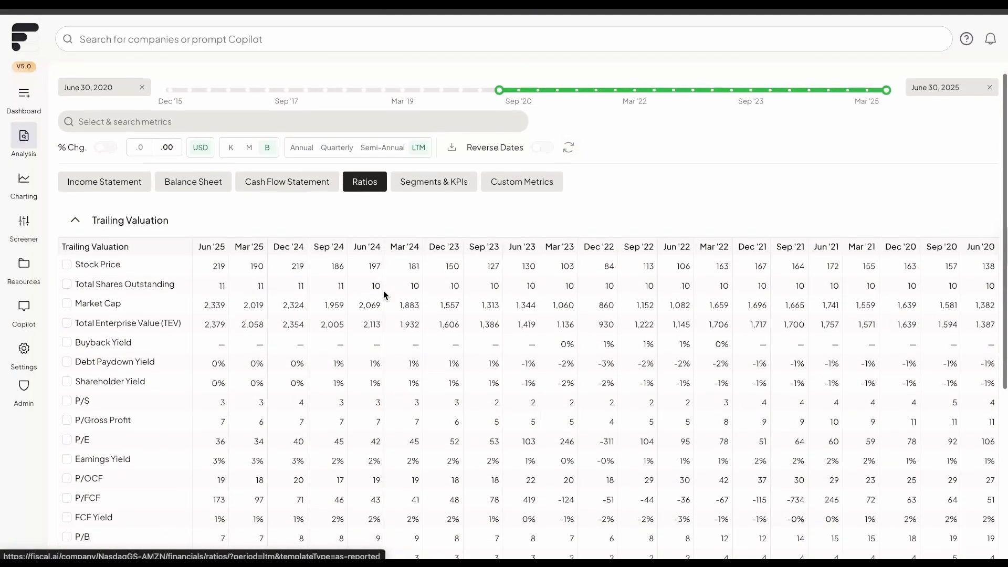
click(97, 129)
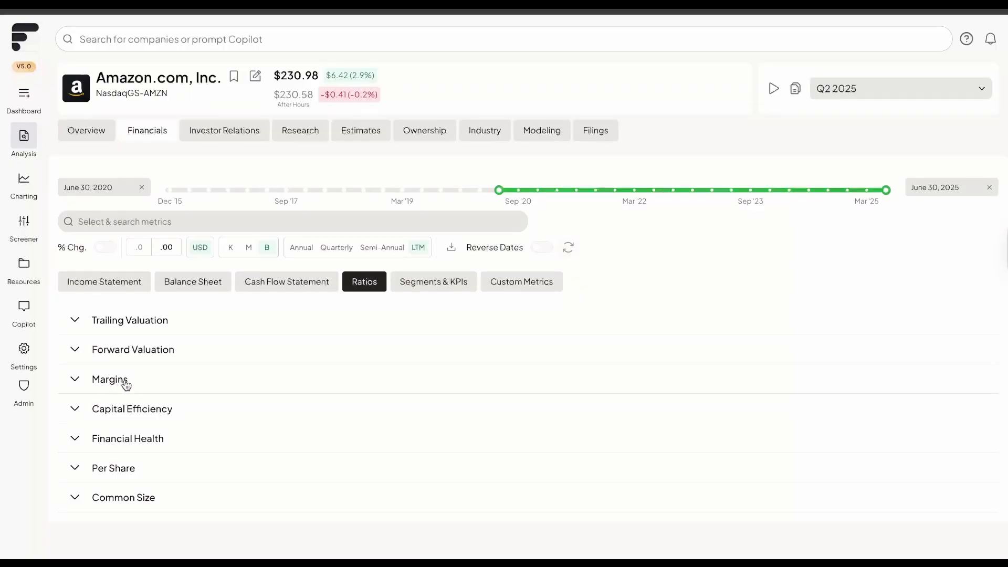
- Search the metrics for "p/e" and chart Amazon's P/E ratio
click(139, 222)
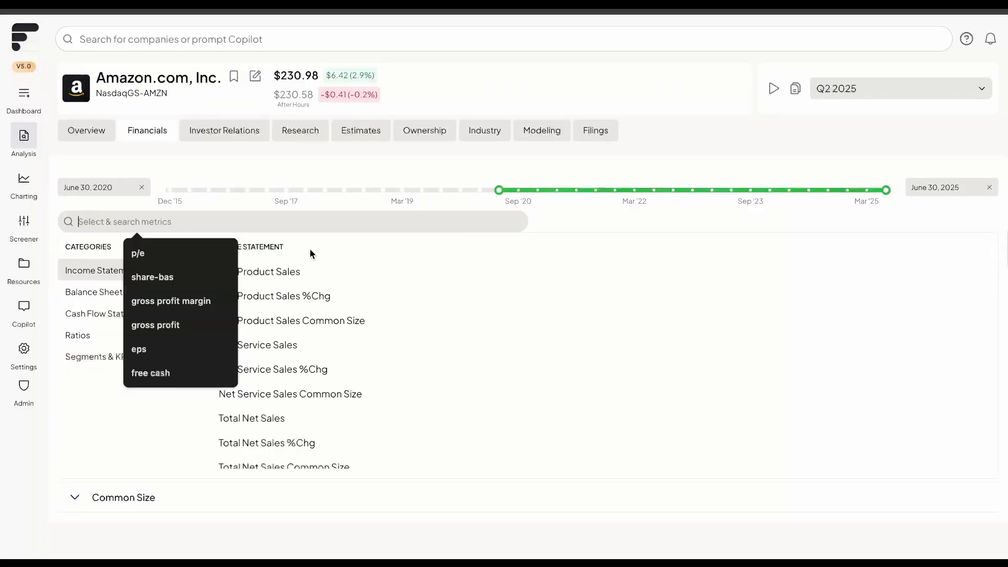
text(p/e)
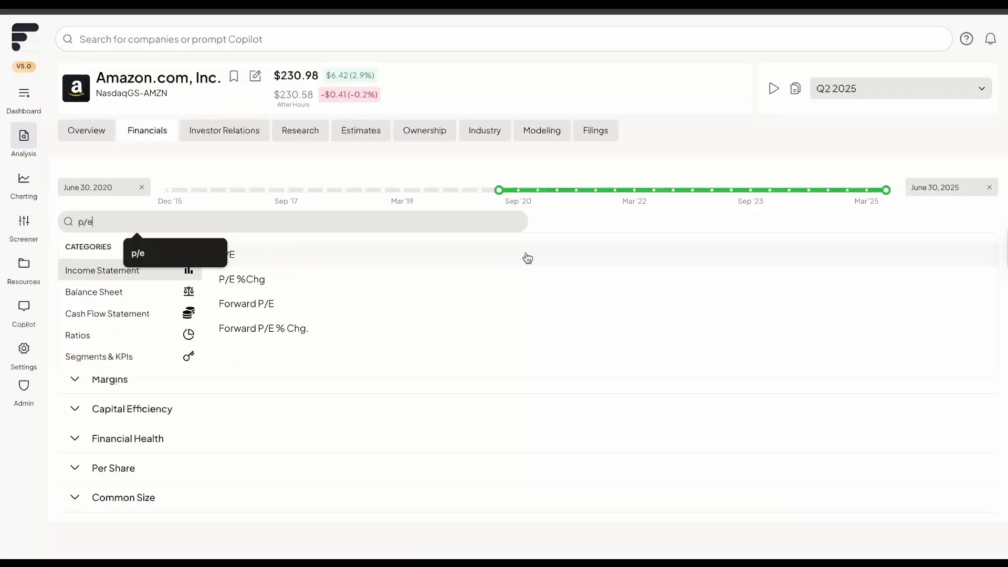
click(405, 252)
scroll(430, 312, down, 1)
scroll(430, 312, down, 1)
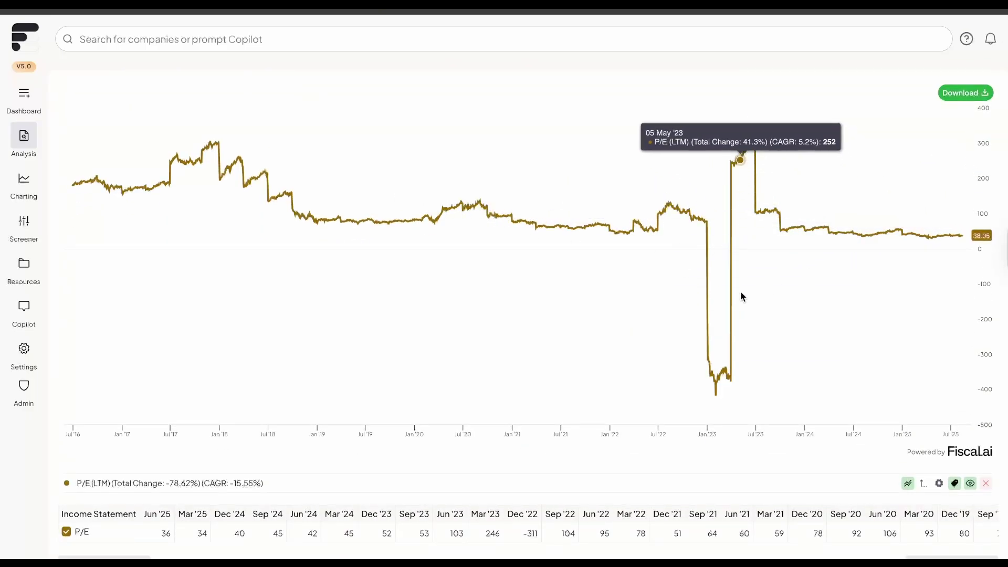
- Search the metrics for "ev/gro" and chart EV/Gross Profit
scroll(226, 221, up, 2)
click(226, 221)
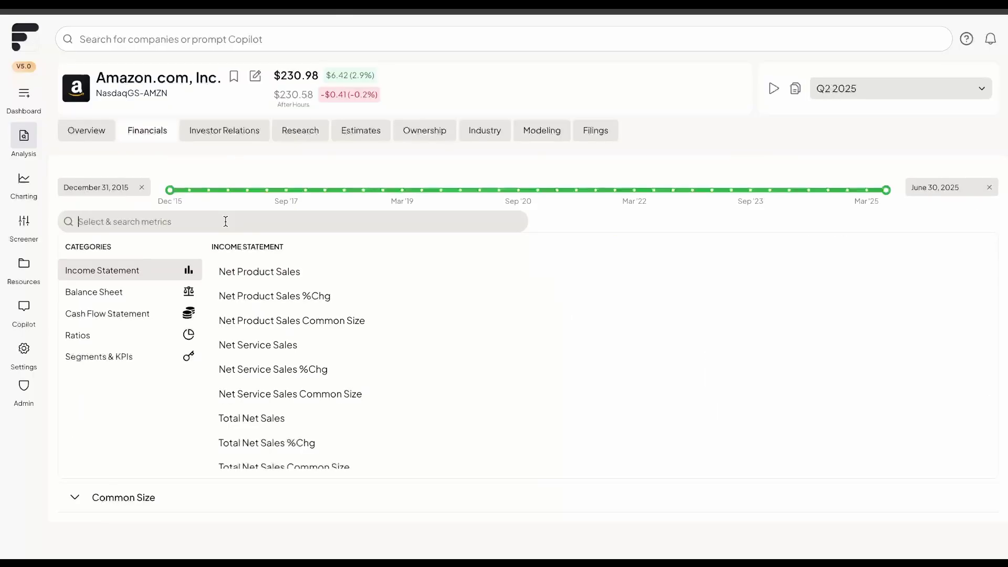
text(ev/gro)
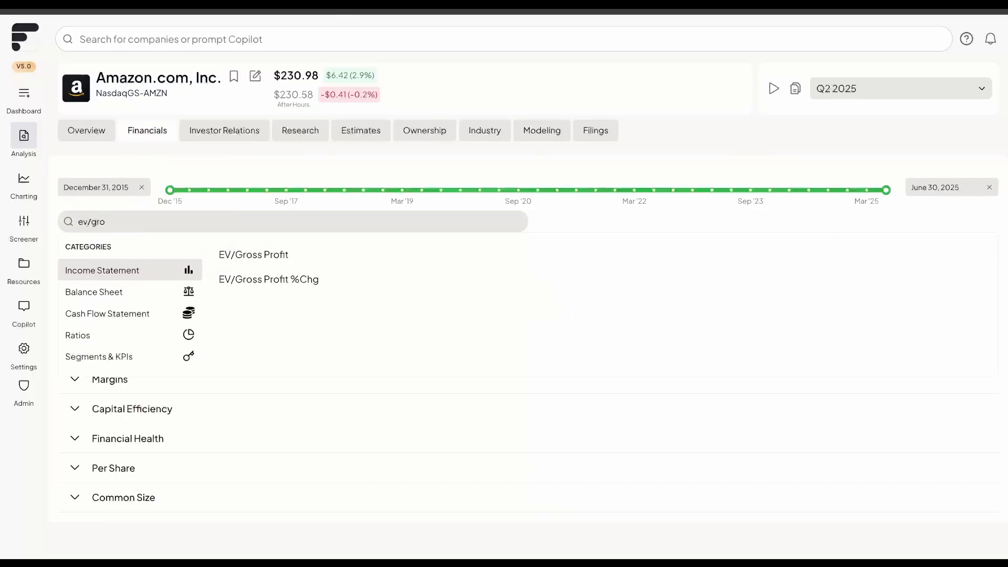
click(341, 255)
scroll(341, 254, down, 5)
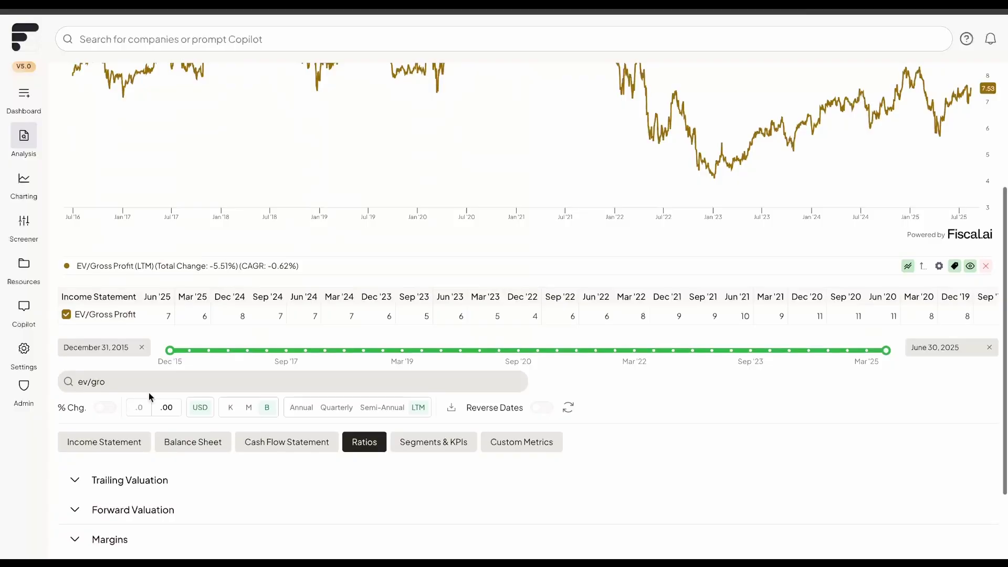
- Change the metric search to "ev/ebitda" and add Forward EV/EBITDA to the chart
click(148, 382)
key(BackSpace)
key(BackSpace)
key(BackSpace)
text(ebotd)
key(BackSpace)
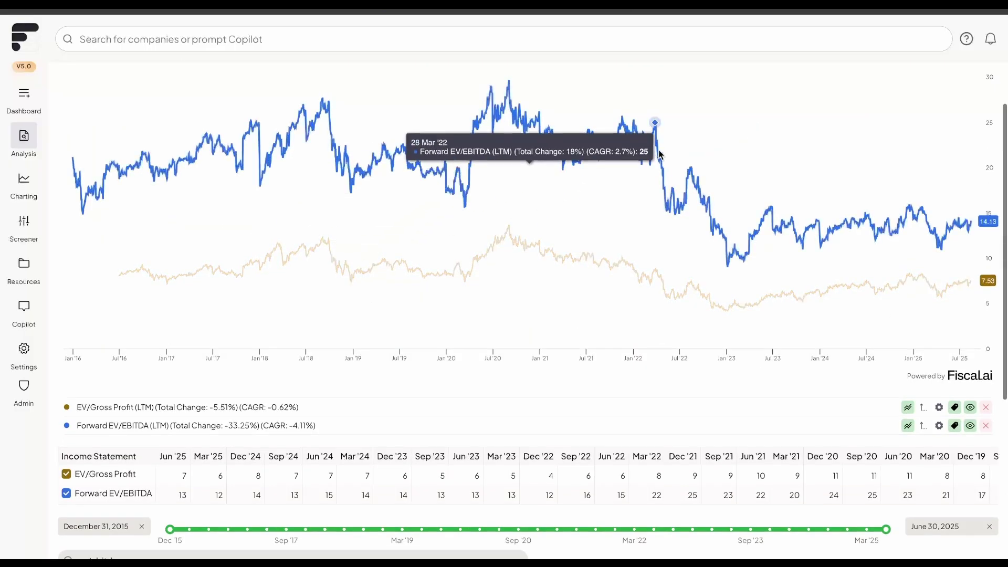
- Preview a median line and a minimum line on EV/Gross Profit, and toggle the visibility of Forward EV/EBITDA
scroll(669, 174, up, 1)
scroll(740, 288, down, 1)
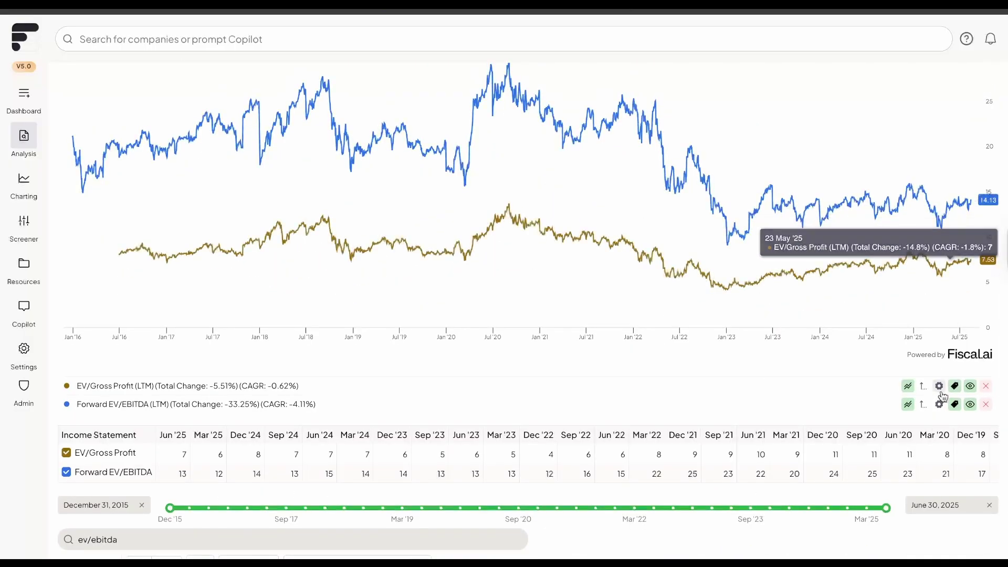
click(938, 389)
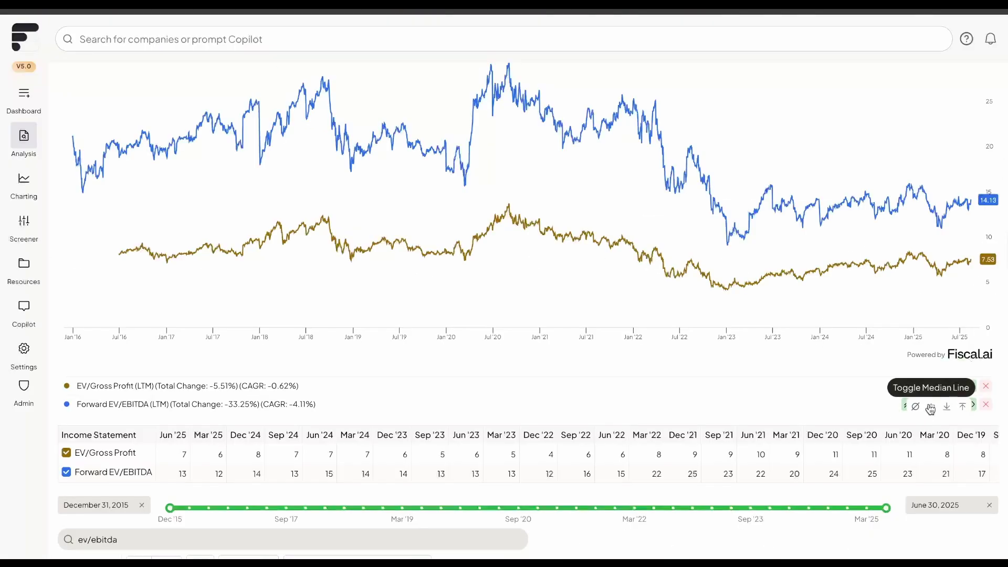
click(930, 407)
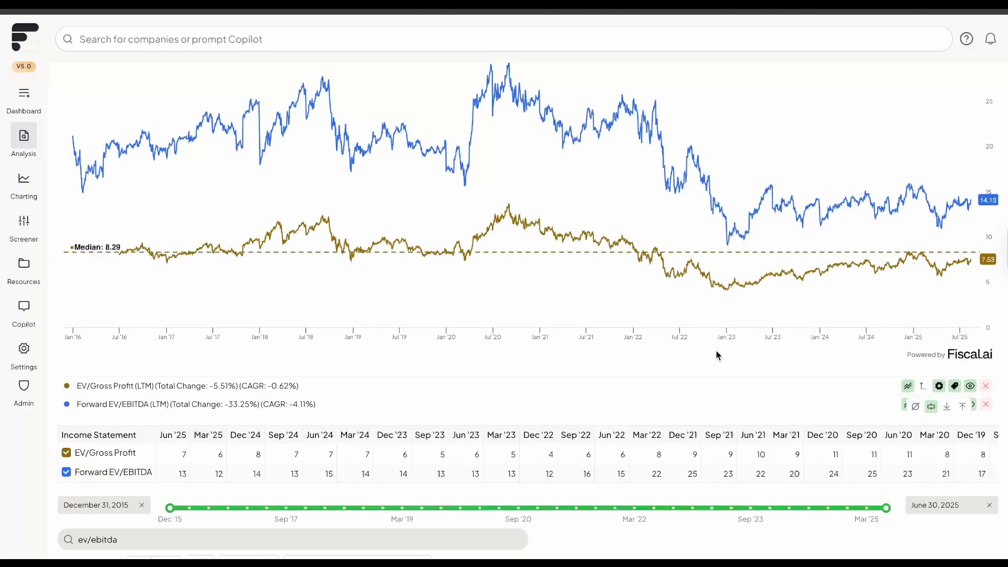
click(947, 407)
click(971, 405)
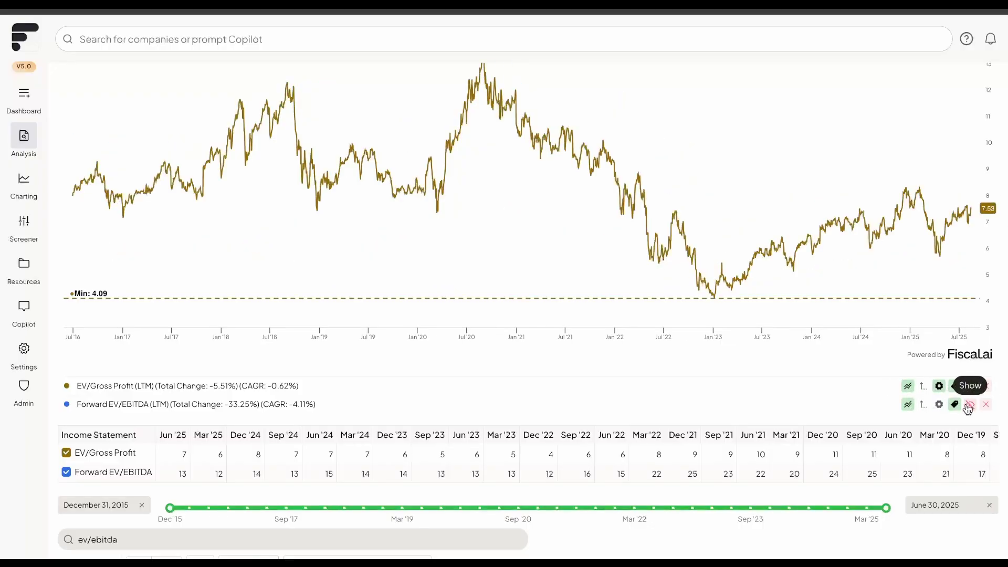
click(971, 404)
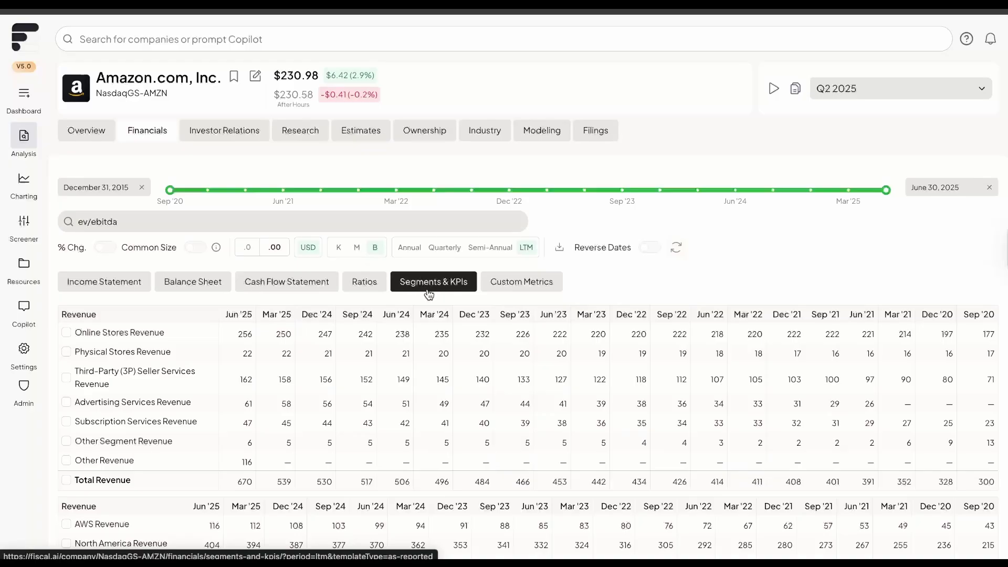
- Examine Amazon's Segments & KPIs, from segment revenue and EBIT to capital expenditures and key performance indicators
scroll(432, 291, down, 1)
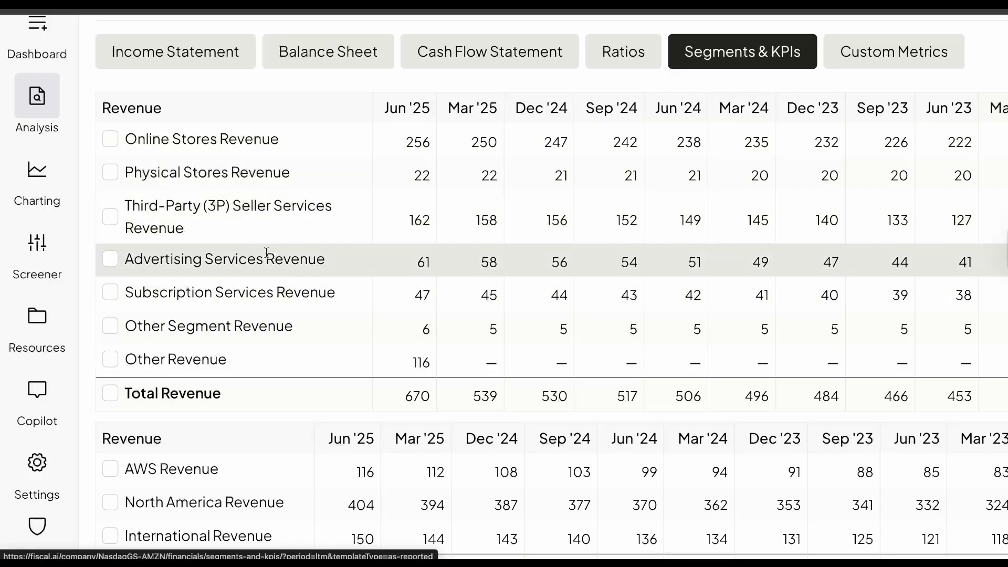
scroll(436, 517, down, 6)
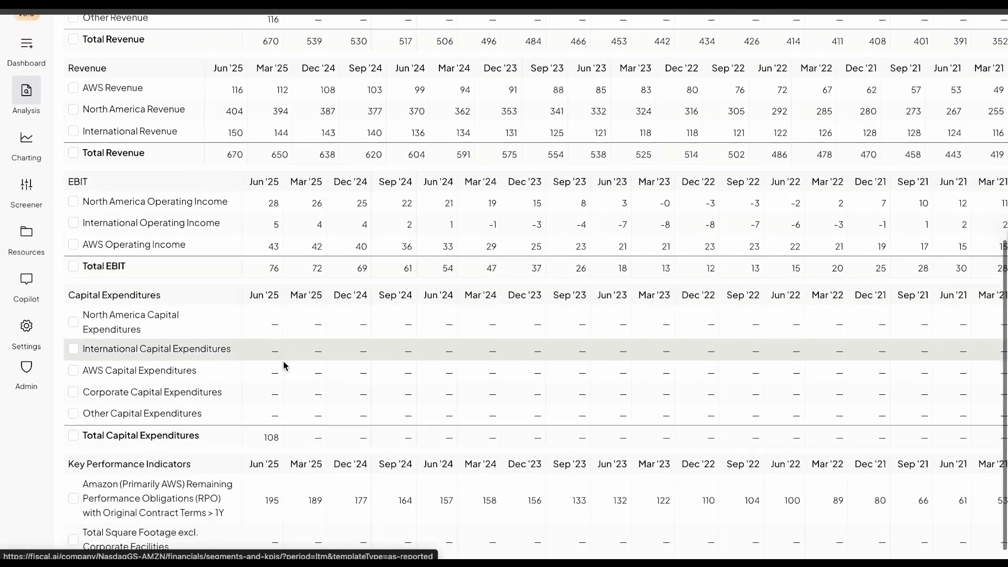
scroll(282, 361, down, 1)
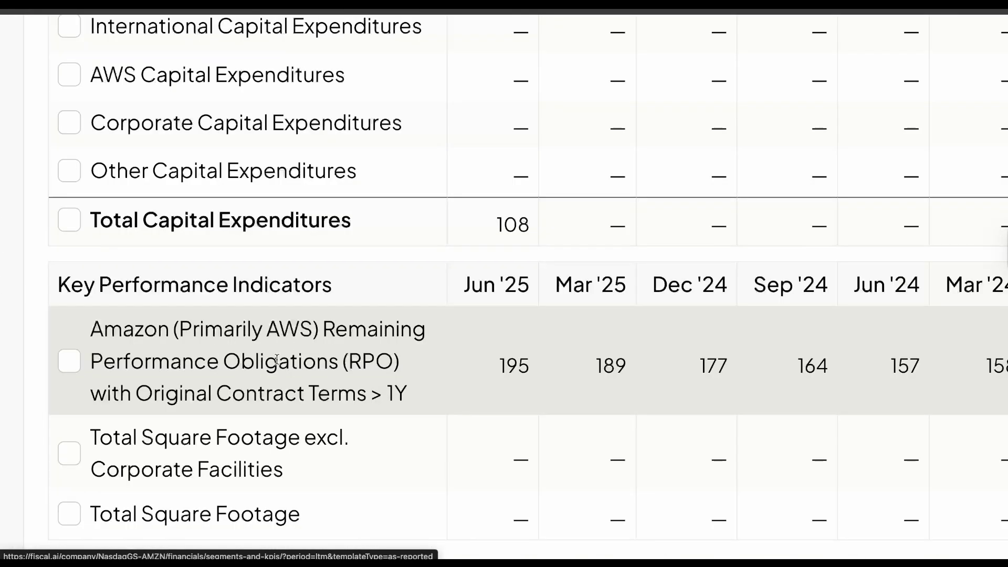
- Search for "uber", open Uber Technologies, Inc., and look through its segments and KPIs
text(uber)
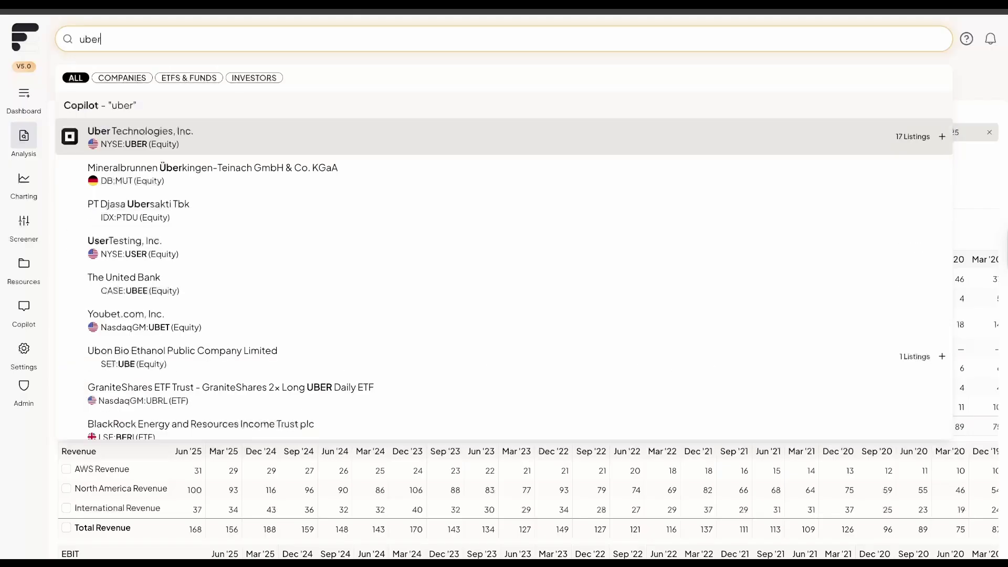
key(Return)
scroll(293, 210, down, 10)
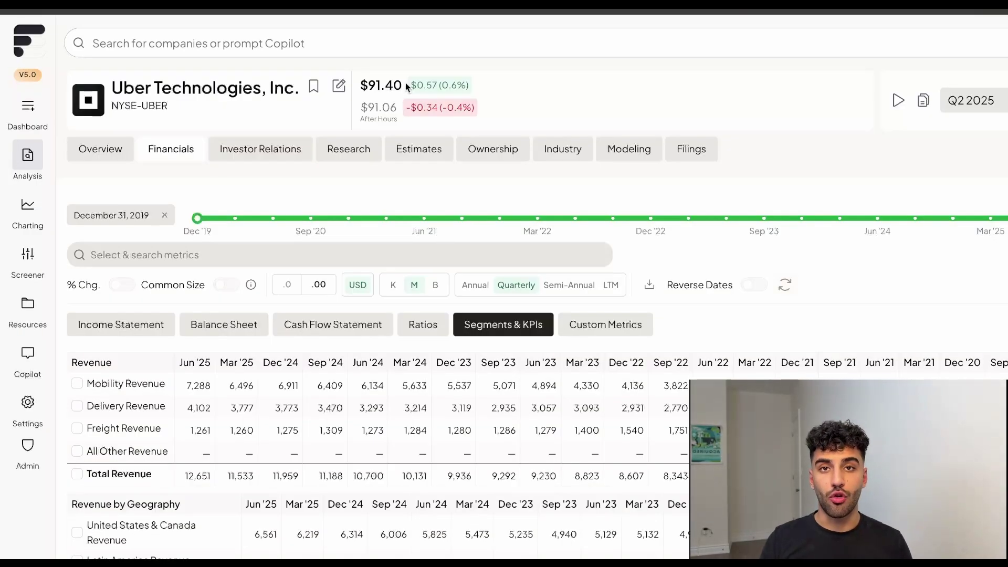
- View Uber's custom metrics and preview the form for adding a custom metric
click(613, 328)
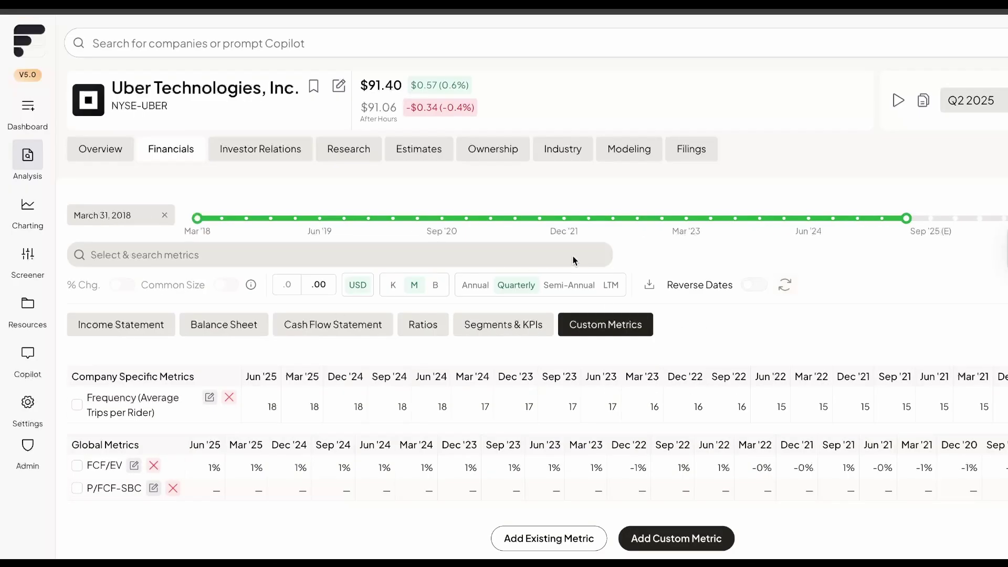
scroll(691, 491, down, 1)
click(697, 493)
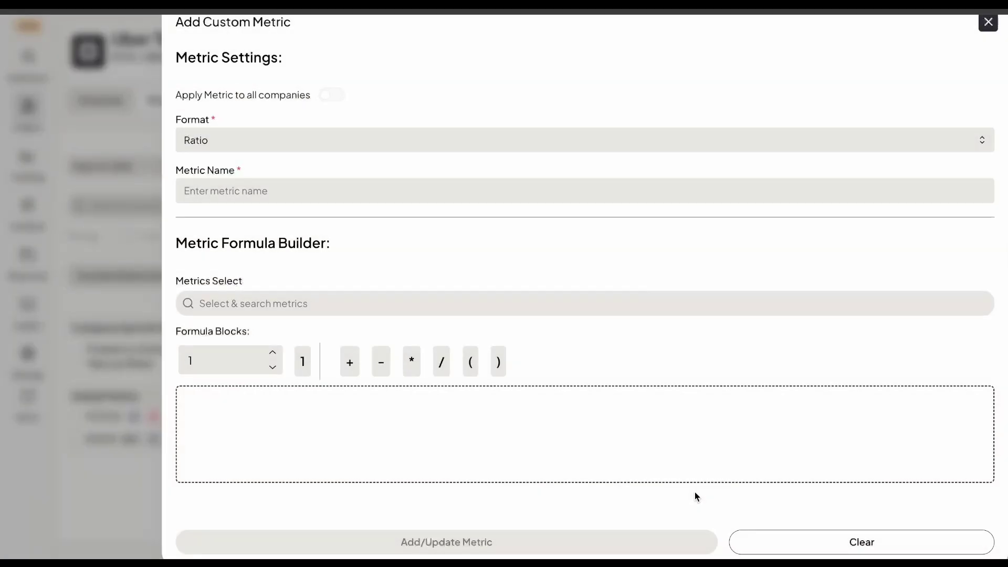
click(634, 294)
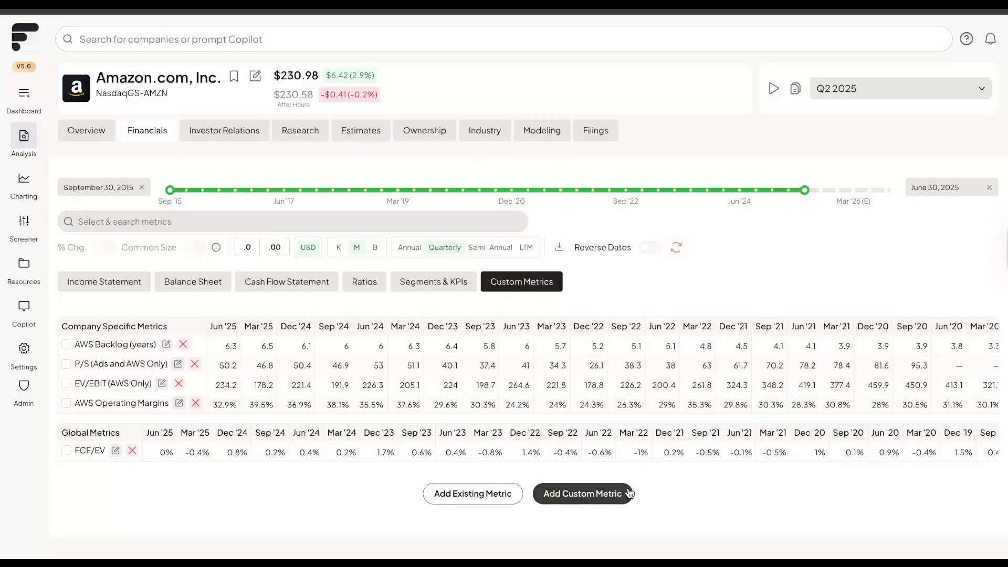
- Start a new custom metric for Amazon and name it "AWS Margin"
click(619, 493)
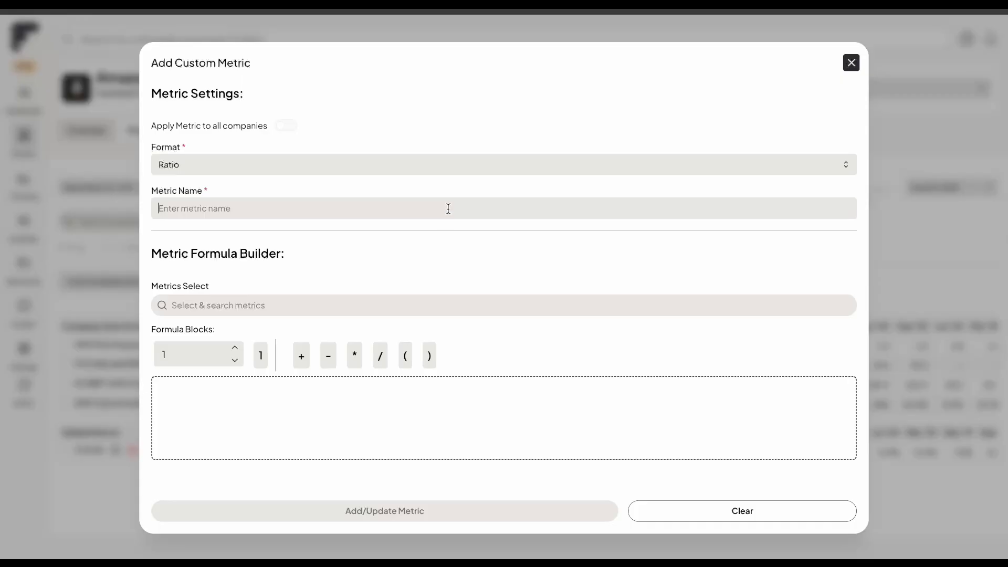
text(AWS)
text(Margin)
- Build the metric's formula as AWS Operating Income / AWS Revenue, finding both metrics by searching for "aws"
click(318, 303)
text(aws)
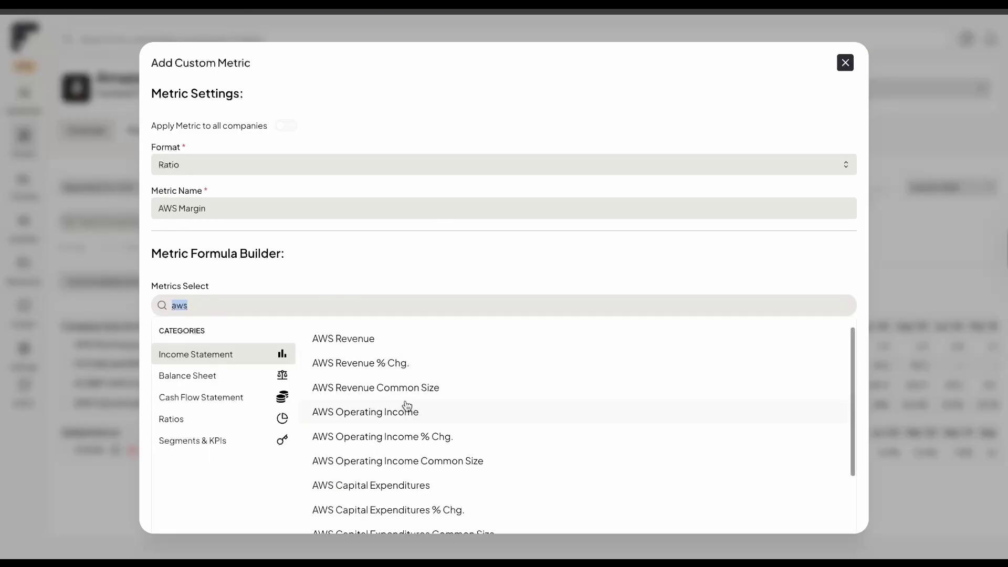
click(407, 405)
click(380, 357)
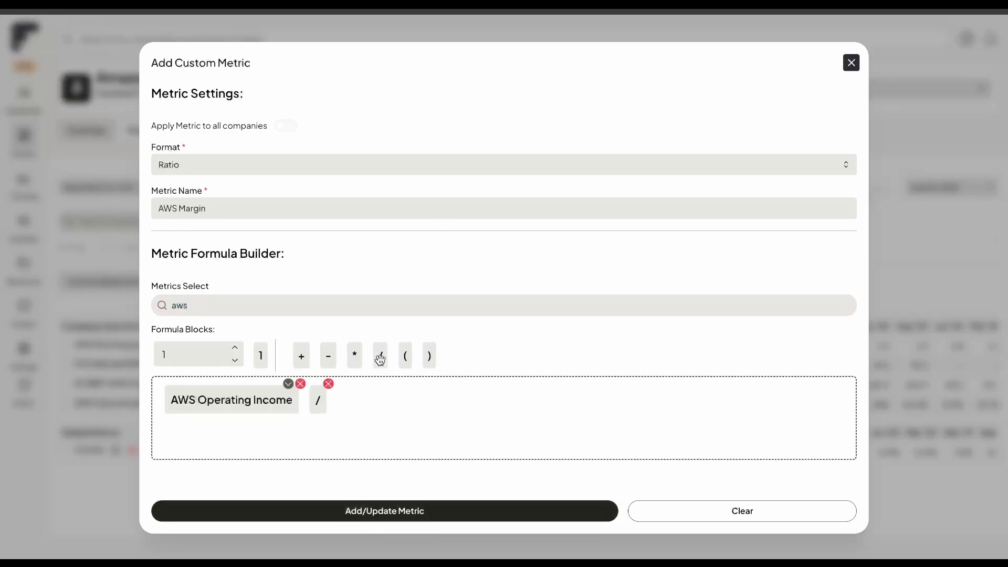
click(342, 300)
click(376, 340)
- Set the AWS Margin format to Percentage and add the metric to Amazon's custom metrics
click(176, 172)
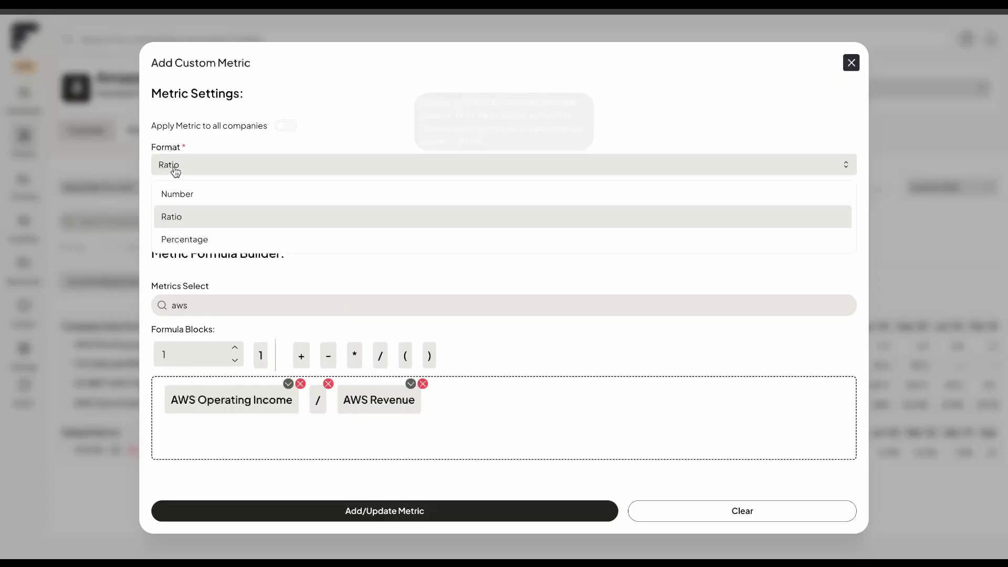
click(196, 241)
click(296, 510)
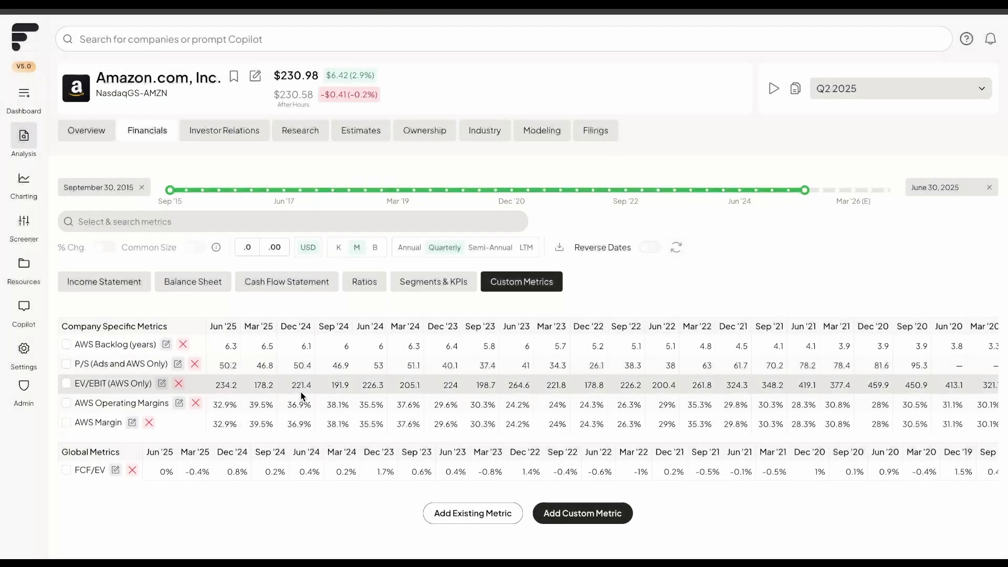
- Plot the new AWS Margin metric on the chart and display it as bars
click(165, 420)
scroll(726, 220, down, 6)
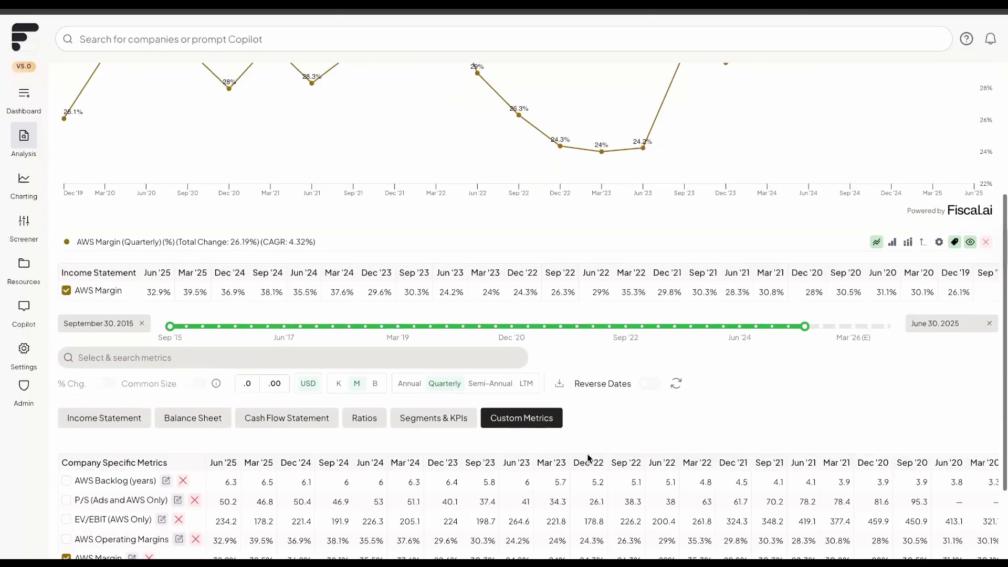
scroll(726, 220, up, 2)
scroll(726, 221, up, 3)
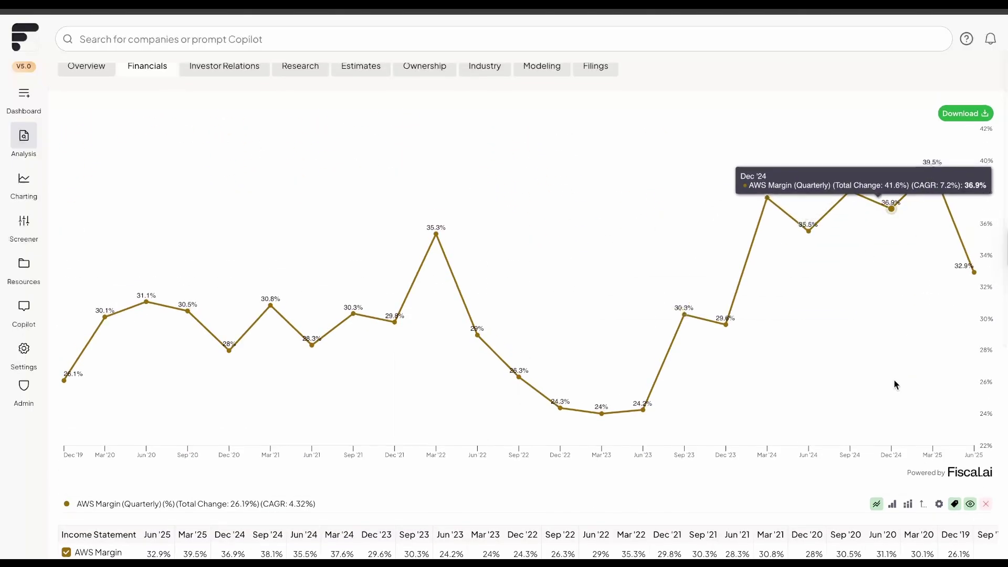
click(892, 504)
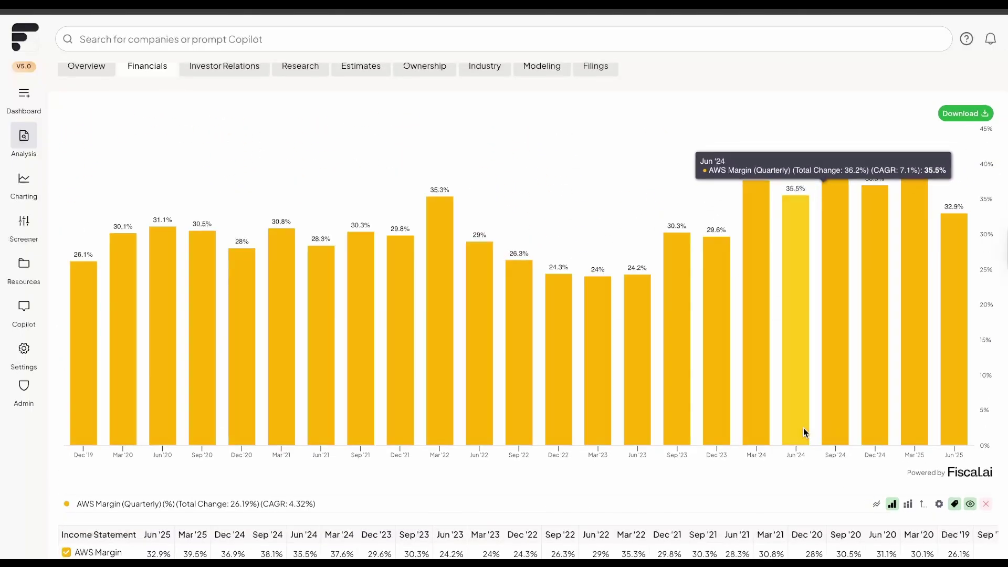
- Switch the AWS Margin chart to LTM figures and then to annual figures, and view the annual bars
scroll(803, 427, down, 2)
click(526, 542)
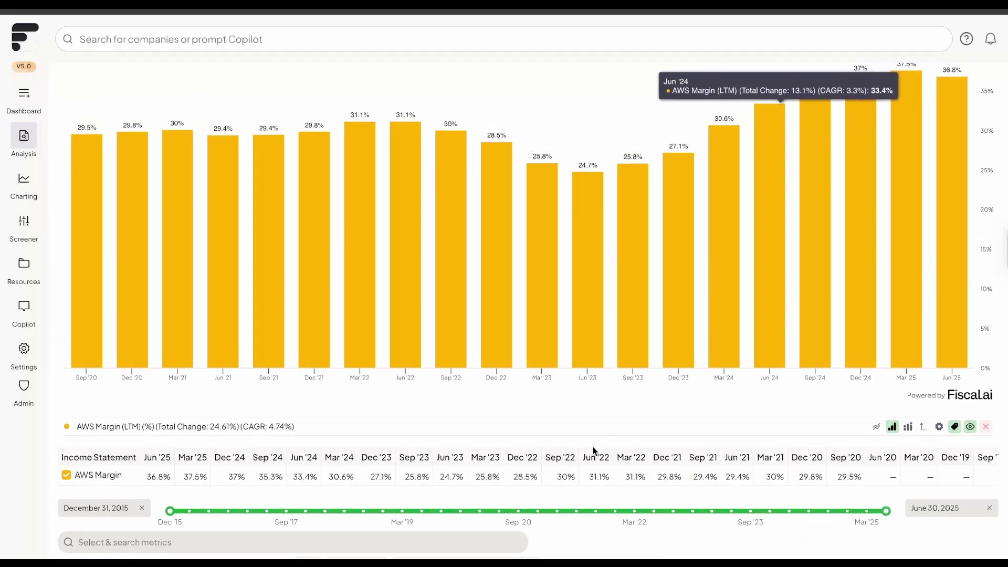
scroll(427, 491, down, 1)
click(409, 483)
scroll(666, 432, up, 4)
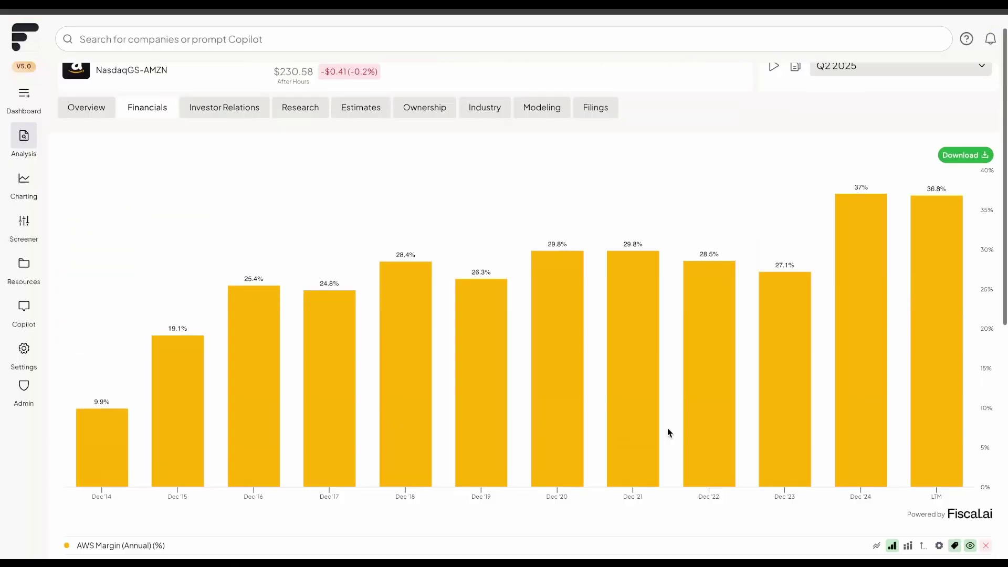
scroll(668, 432, up, 1)
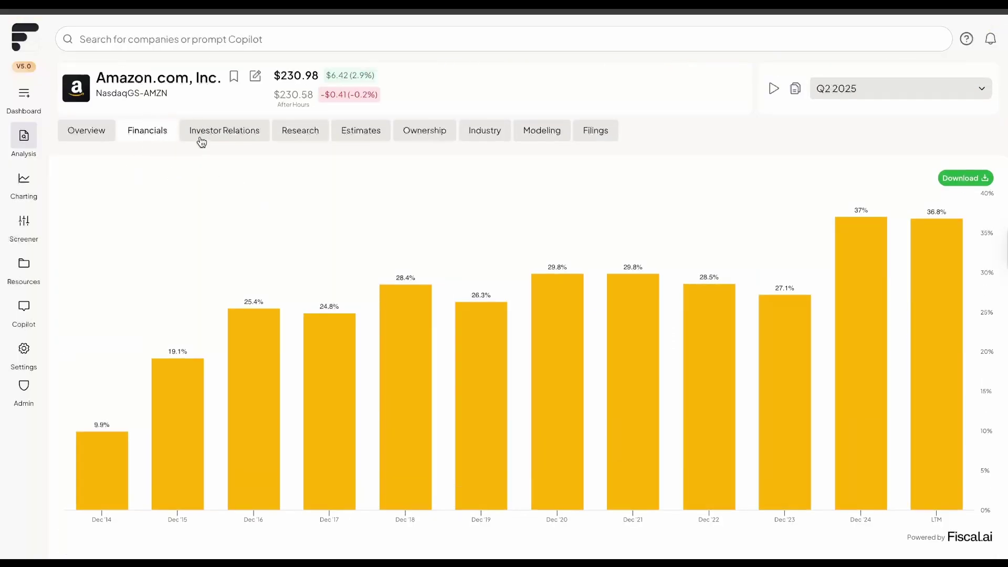
- Look through Amazon's Q2 2025 investor relations transcript, report and slides, and read the AI summary of the results
click(224, 138)
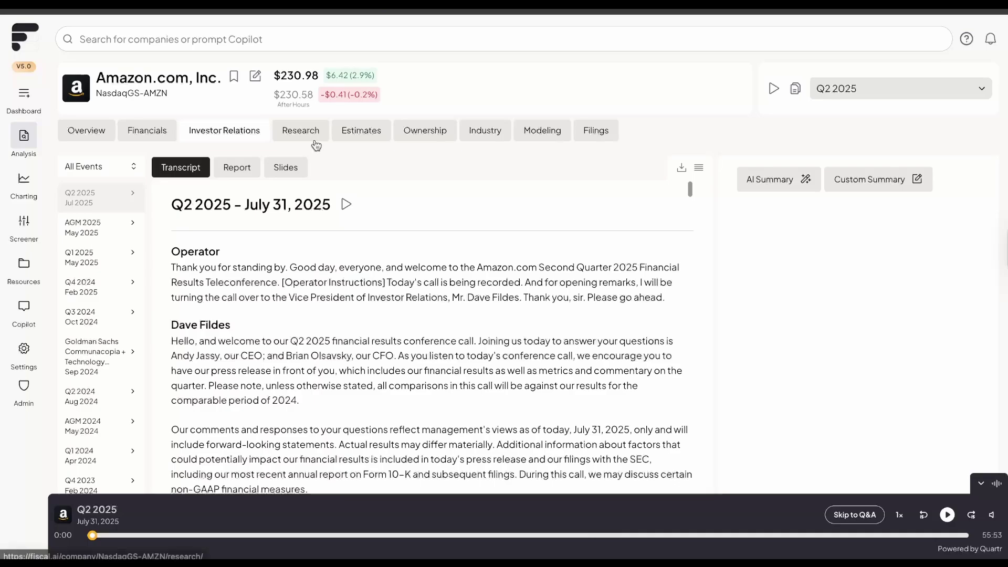
click(241, 170)
click(300, 166)
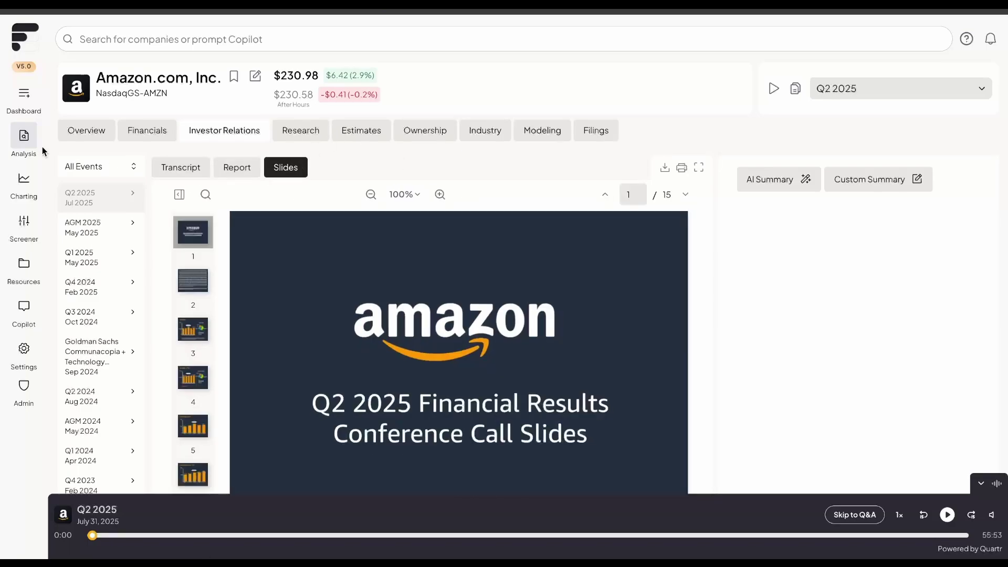
click(780, 185)
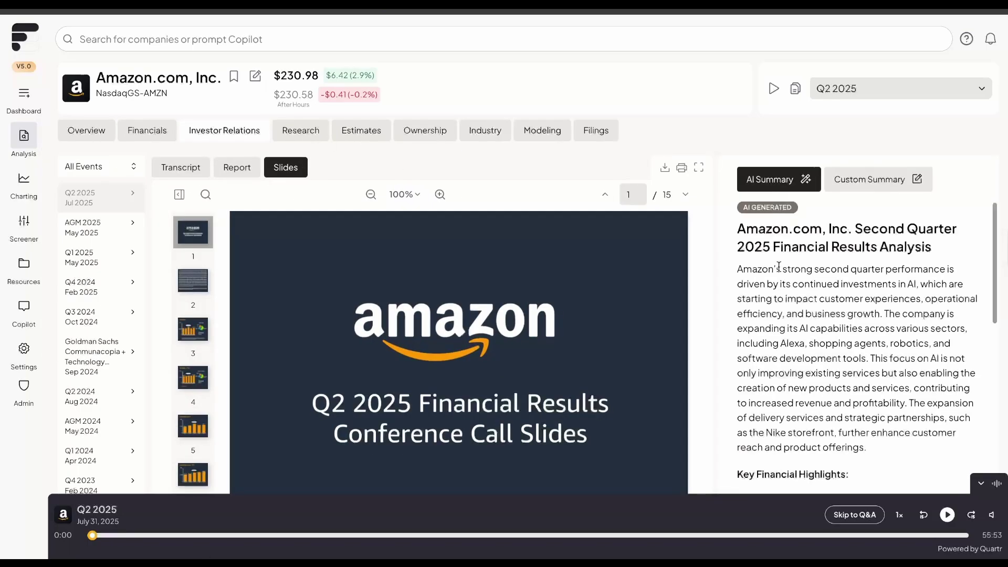
scroll(780, 268, down, 8)
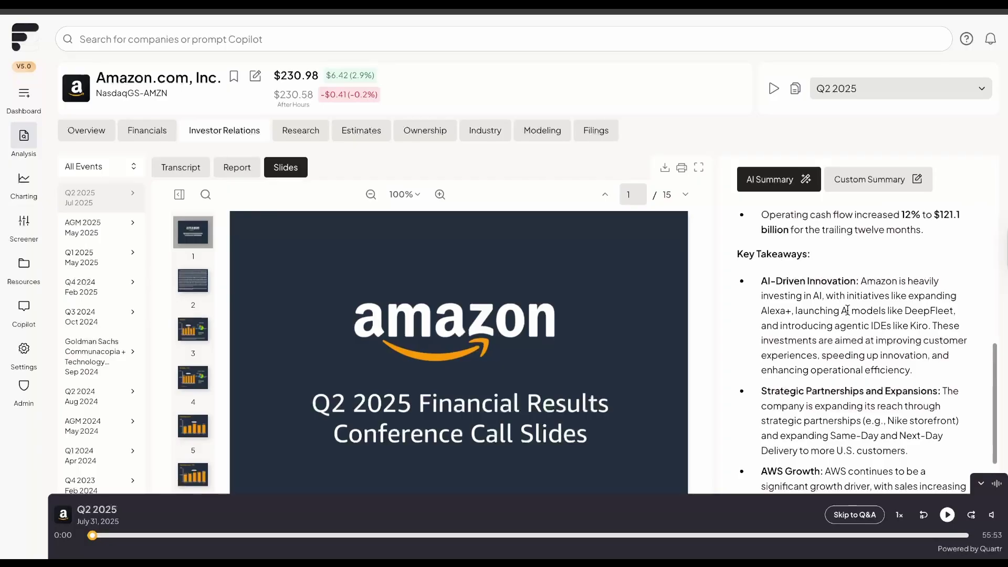
- Collapse the earnings call audio player and view Amazon's research, including the AI Generated Report
click(982, 484)
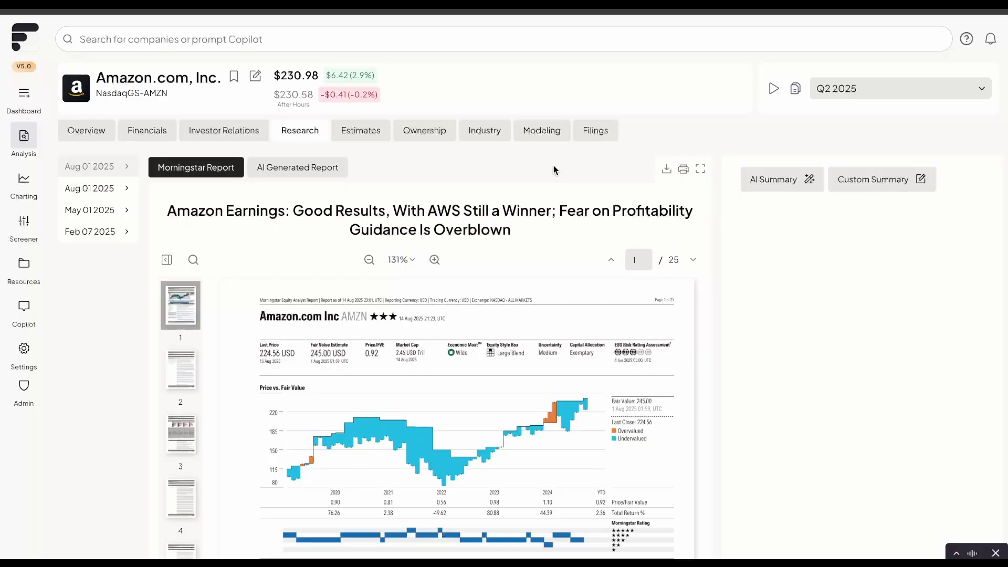
click(320, 169)
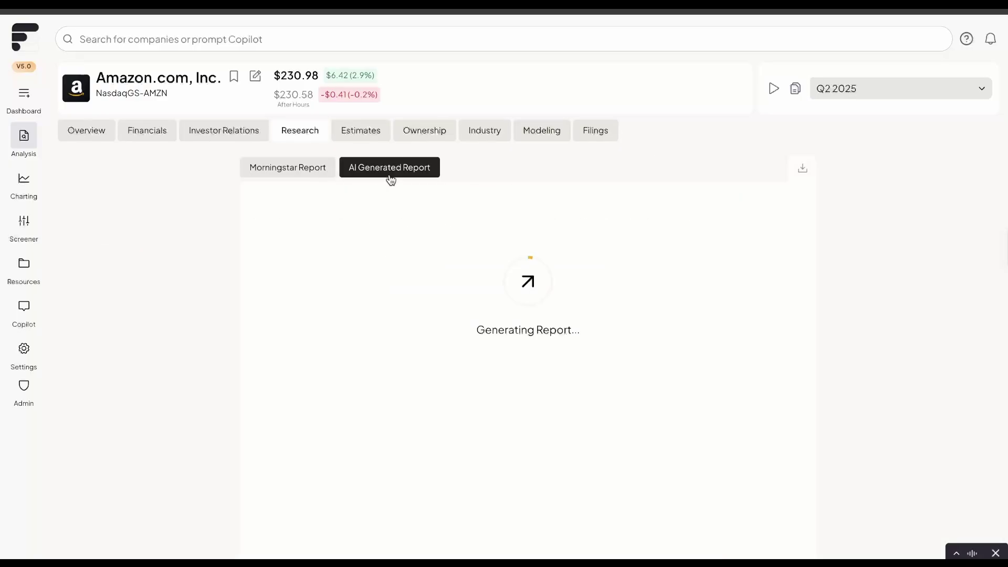
scroll(668, 160, down, 10)
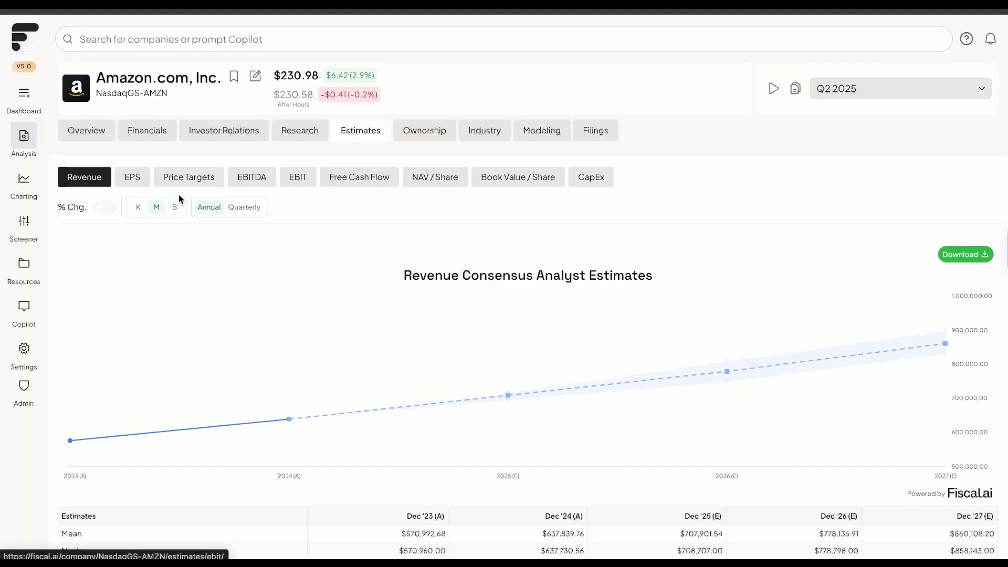
- Review Amazon's consensus revenue estimates and long term revision trends, and open the list of insider owners
scroll(369, 216, down, 1)
scroll(383, 210, down, 5)
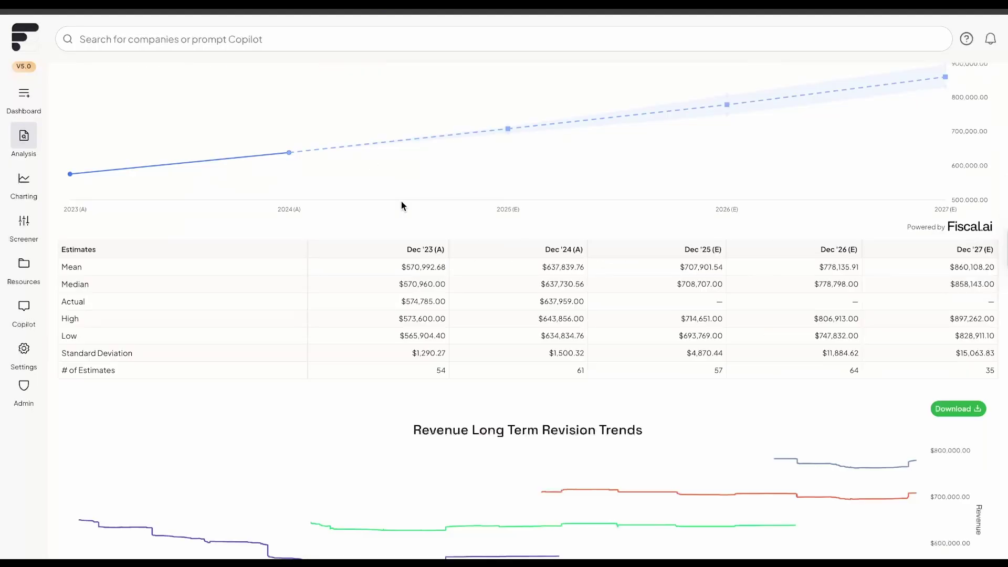
scroll(552, 334, down, 1)
scroll(552, 333, down, 1)
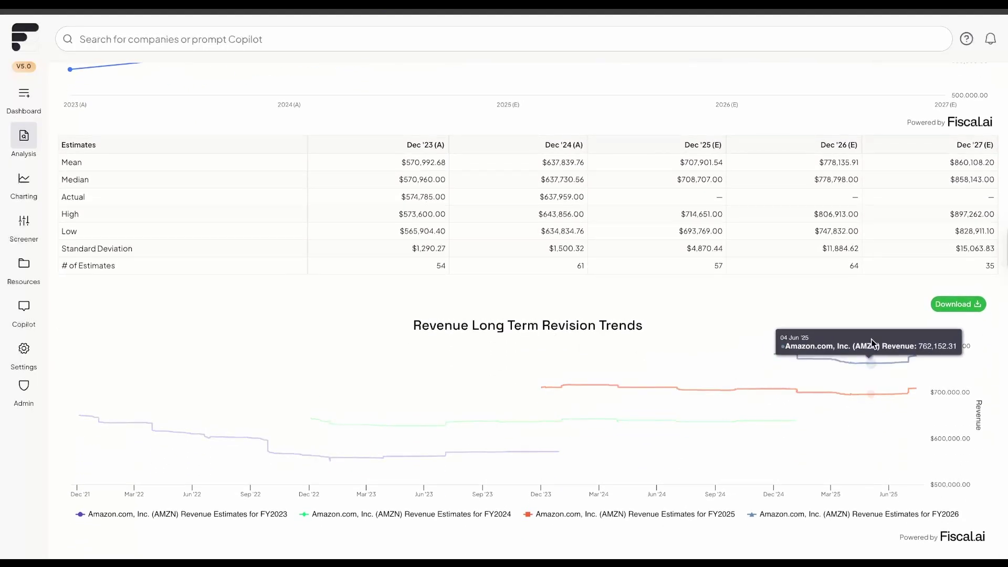
scroll(734, 347, up, 5)
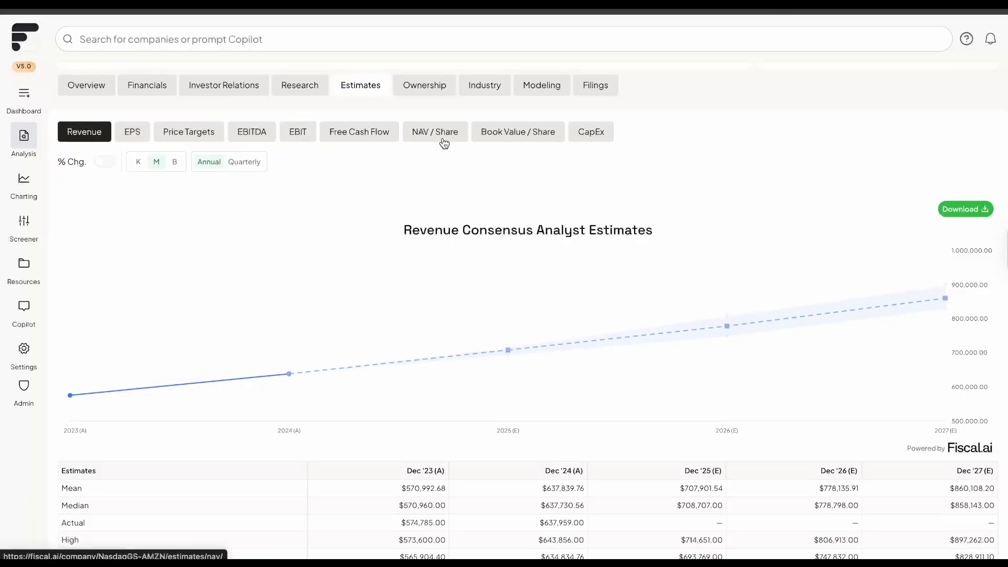
click(424, 85)
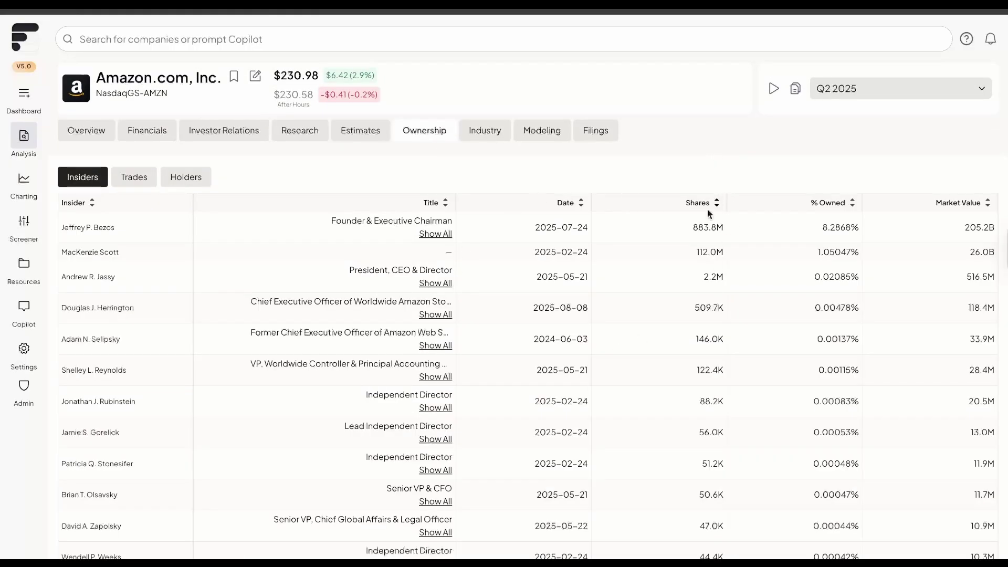